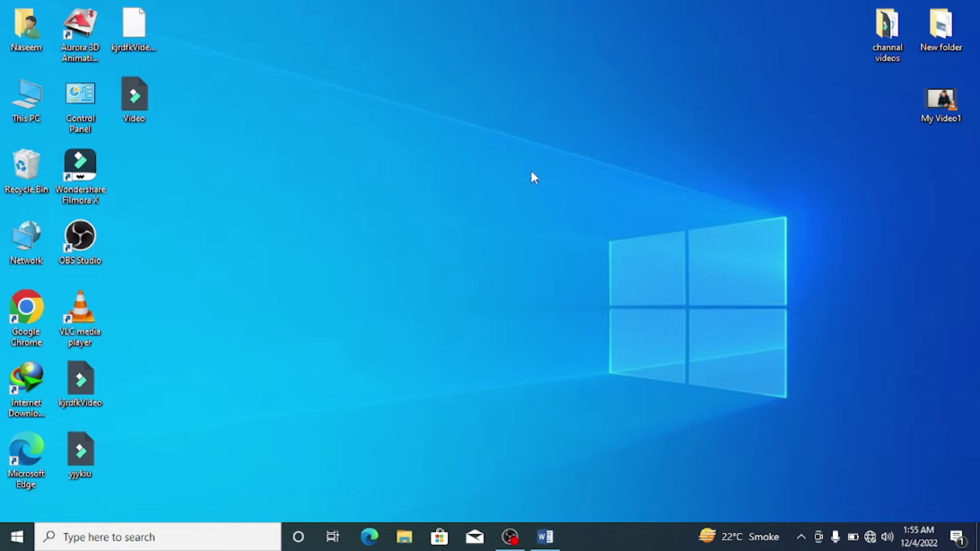
Step: Switch to the blank Word document and write the line "Lion is the danger animal."
{"action": "left_click", "coordinate": [553, 548]}
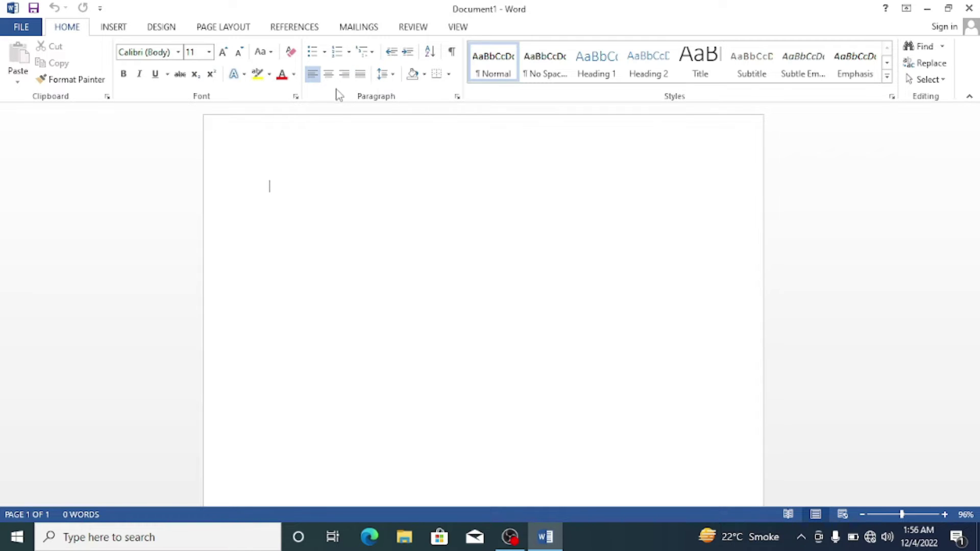
{"action": "left_click", "coordinate": [324, 52]}
{"action": "left_click", "coordinate": [325, 52]}
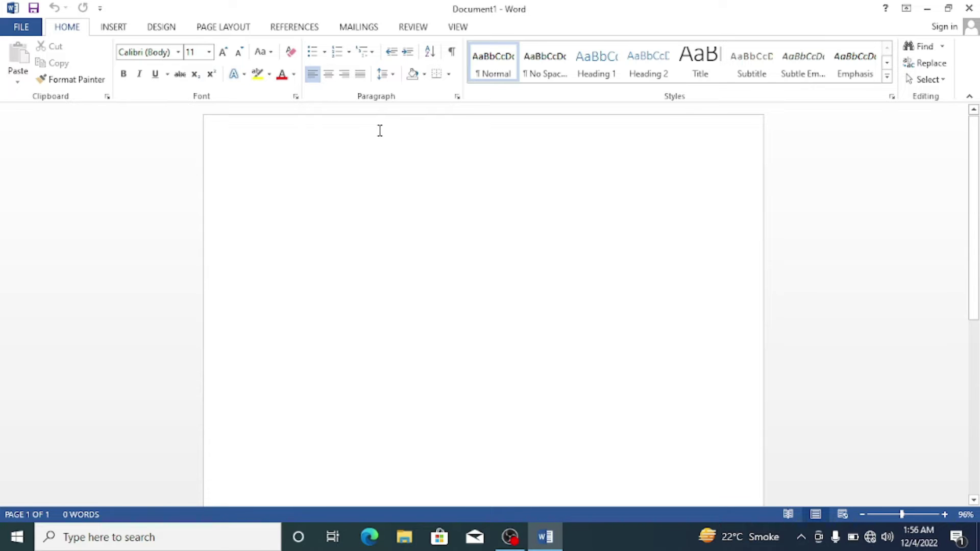
{"action": "type", "text": "I"}
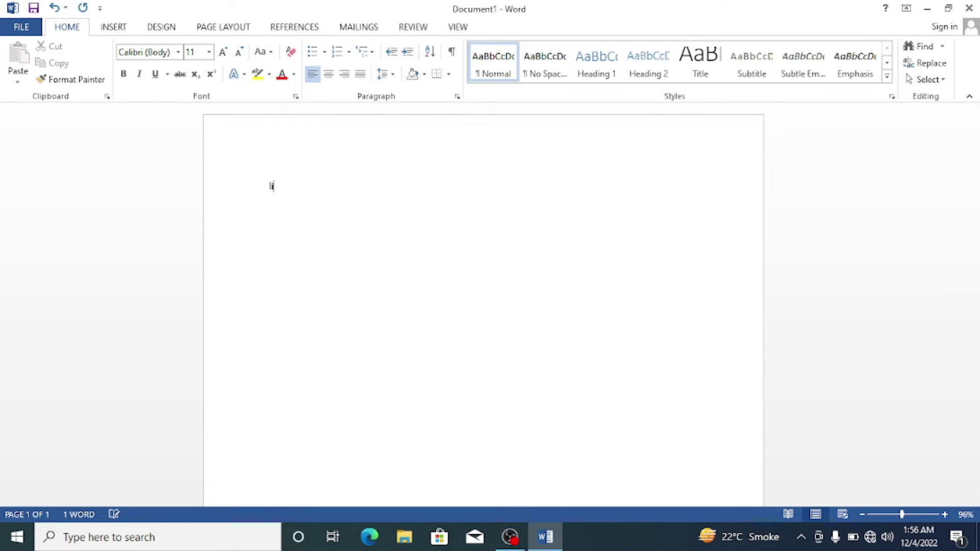
{"action": "type", "text": "ion is the daner"}
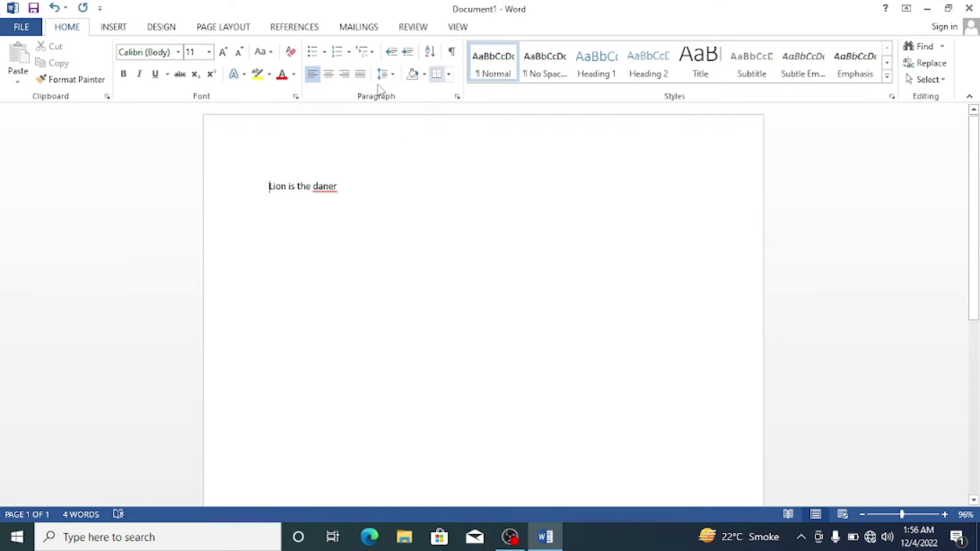
{"action": "key", "text": "BackSpace"}
{"action": "key", "text": "BackSpace"}
{"action": "key", "text": "BackSpace"}
{"action": "key", "text": "BackSpace"}
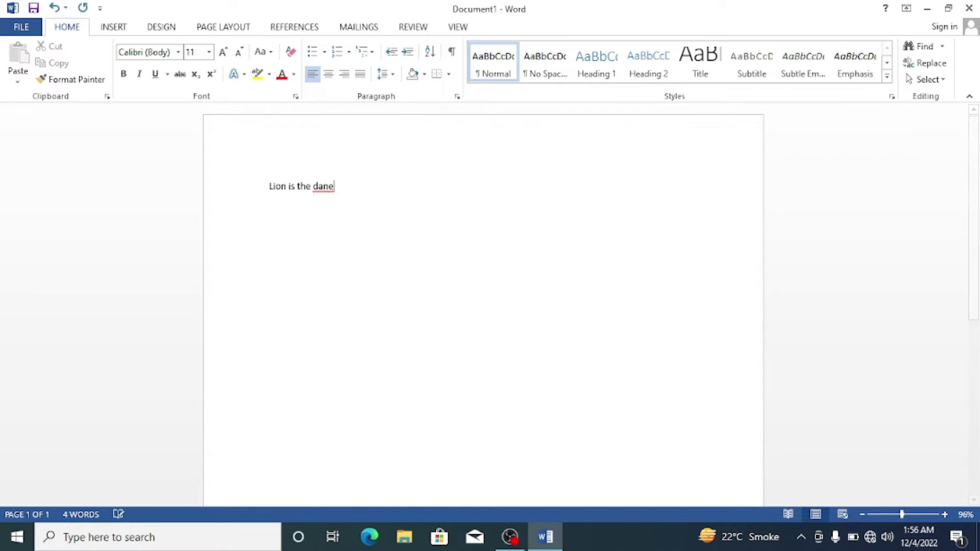
{"action": "type", "text": "nger"}
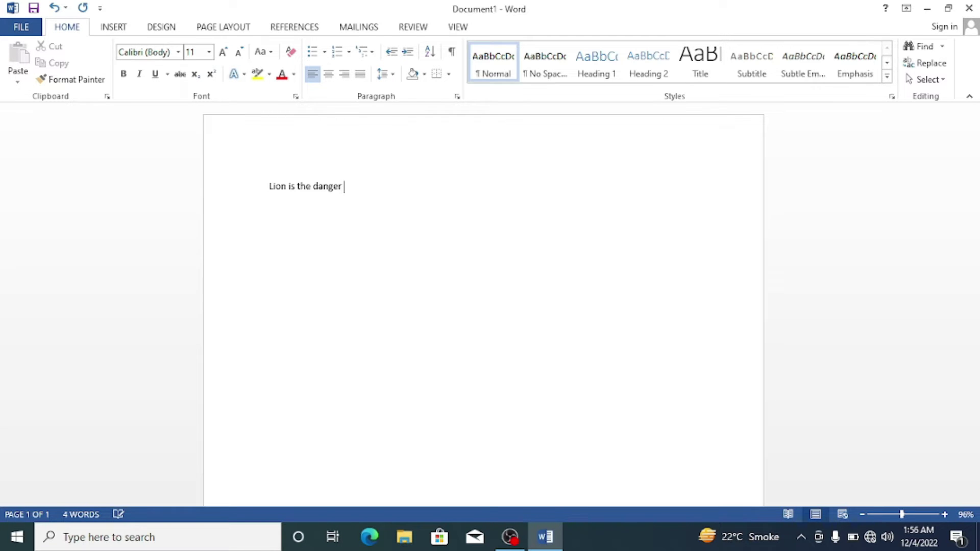
{"action": "type", "text": " animal."}
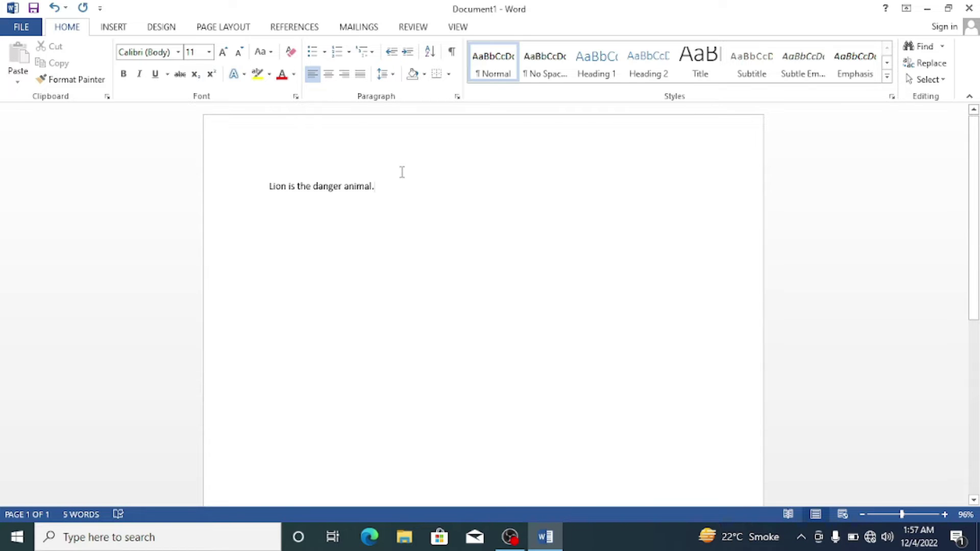
Step: Apply the arrowhead bullet from the bullet library to the line "Lion is the danger animal."
{"action": "left_click_drag", "start_coordinate": [377, 186], "coordinate": [246, 206]}
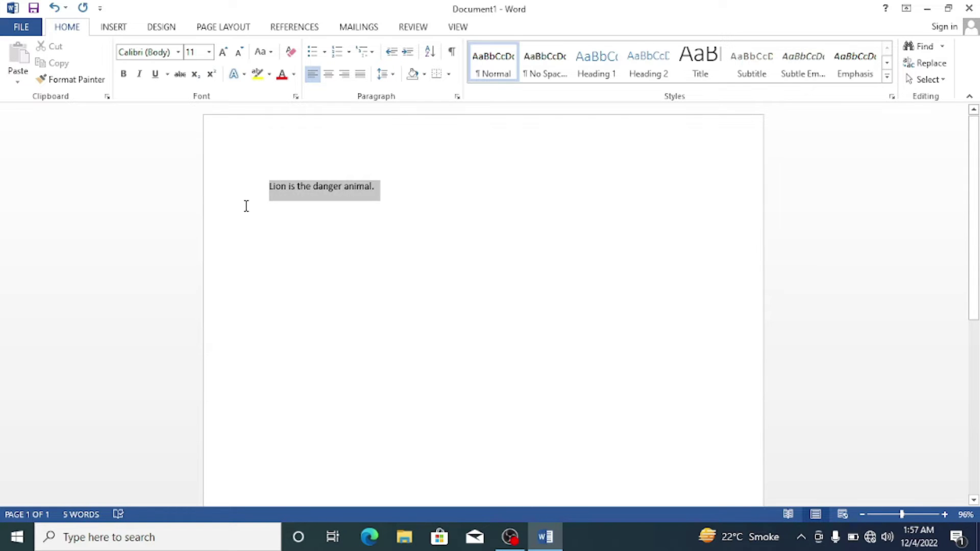
{"action": "left_click", "coordinate": [325, 53]}
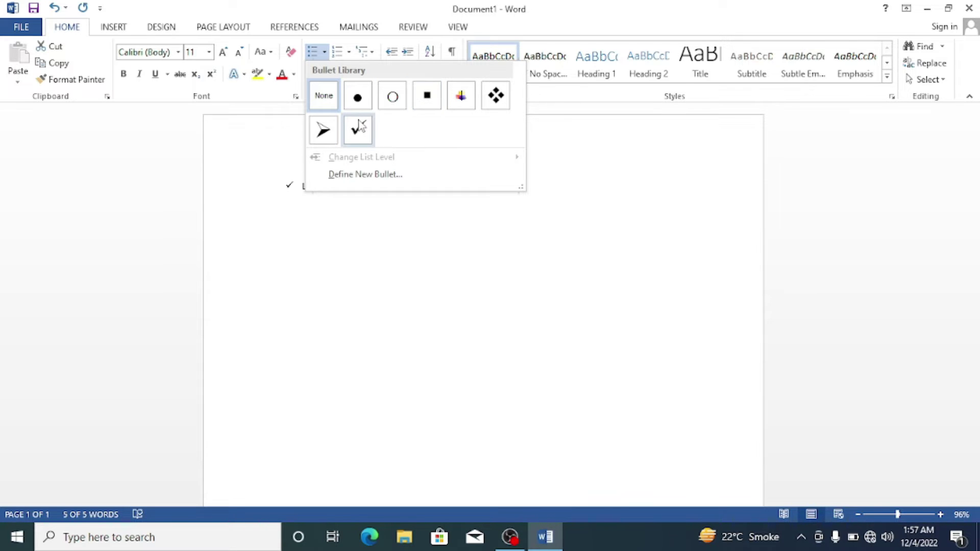
{"action": "left_click", "coordinate": [323, 129]}
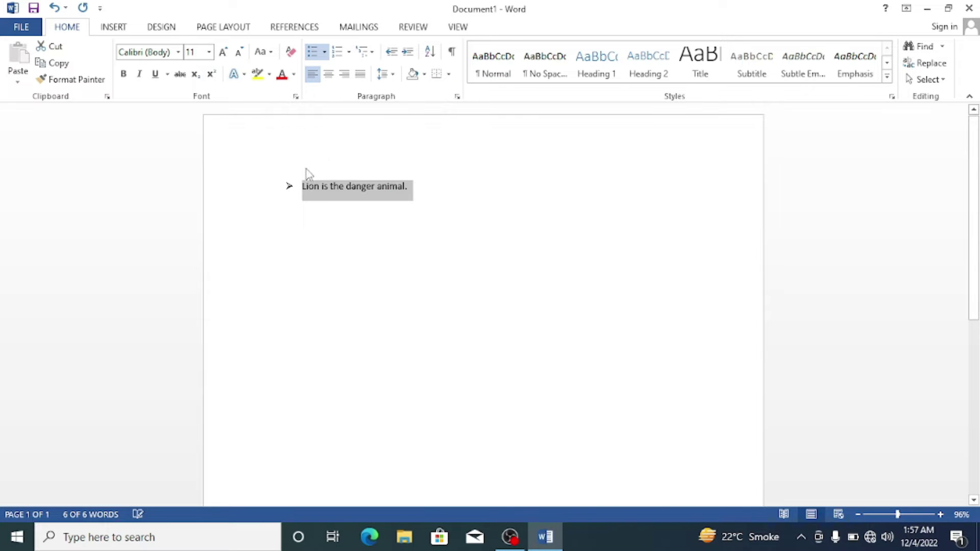
Step: Enlarge only the arrowhead bullet symbol to font size 18, leaving the sentence out of the selection
{"action": "left_click", "coordinate": [290, 185]}
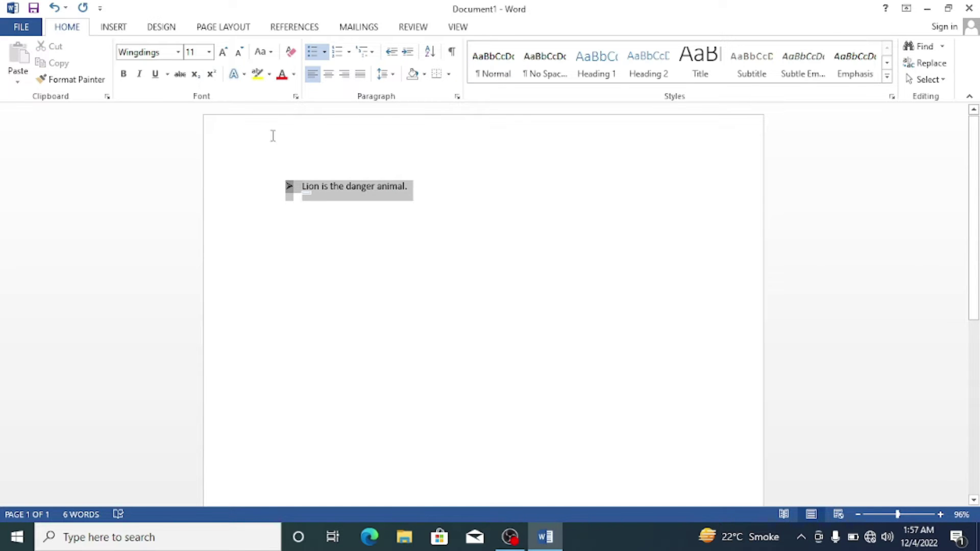
{"action": "left_click", "coordinate": [317, 171]}
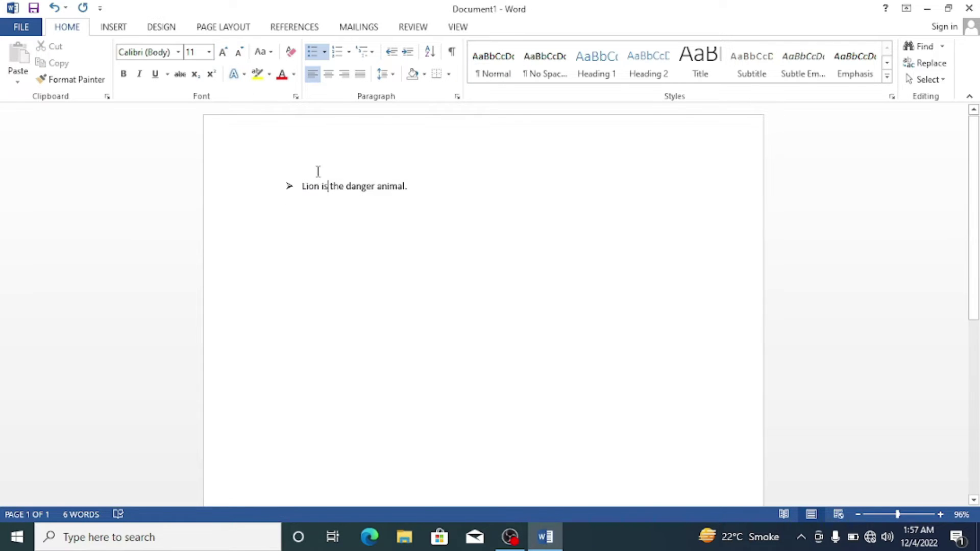
{"action": "left_click", "coordinate": [290, 186]}
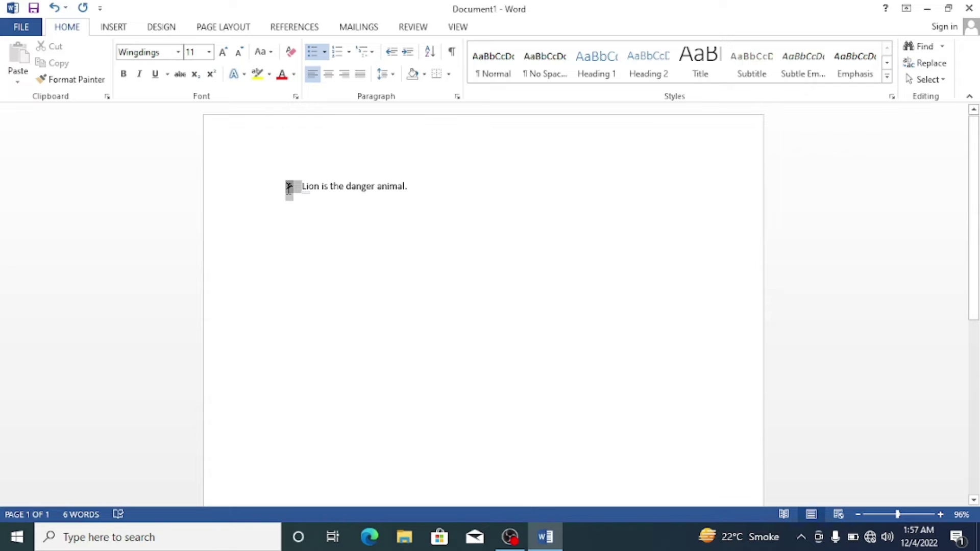
{"action": "left_click", "coordinate": [224, 53]}
{"action": "left_click", "coordinate": [224, 53]}
{"action": "left_click", "coordinate": [225, 53]}
{"action": "left_click", "coordinate": [394, 203]}
Step: Increase the font size of the bulleted sentence's text to 14
{"action": "left_click_drag", "start_coordinate": [416, 193], "coordinate": [312, 195]}
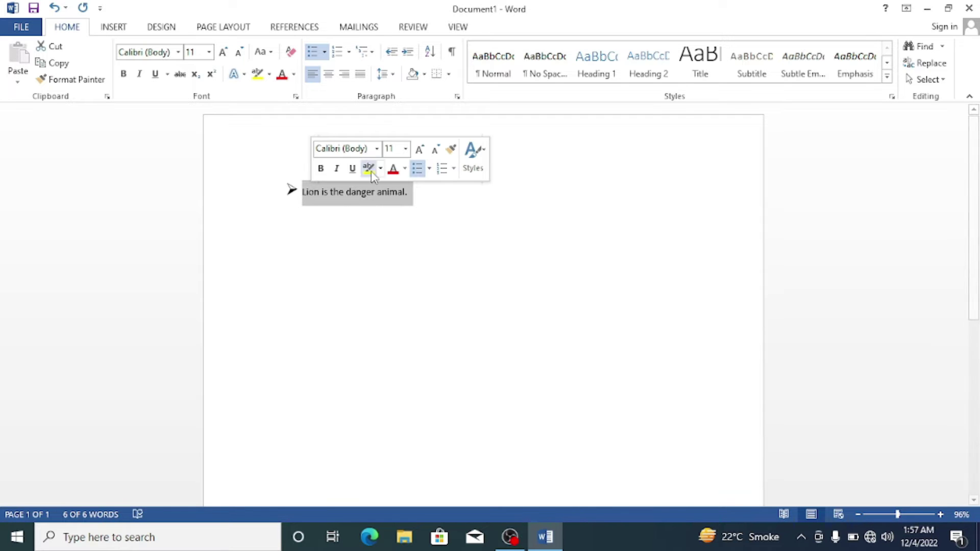
{"action": "left_click", "coordinate": [422, 149]}
{"action": "left_click", "coordinate": [422, 149]}
{"action": "left_click", "coordinate": [442, 191]}
Step: Increase the arrowhead bullet symbol's font size to 20
{"action": "left_click", "coordinate": [289, 190]}
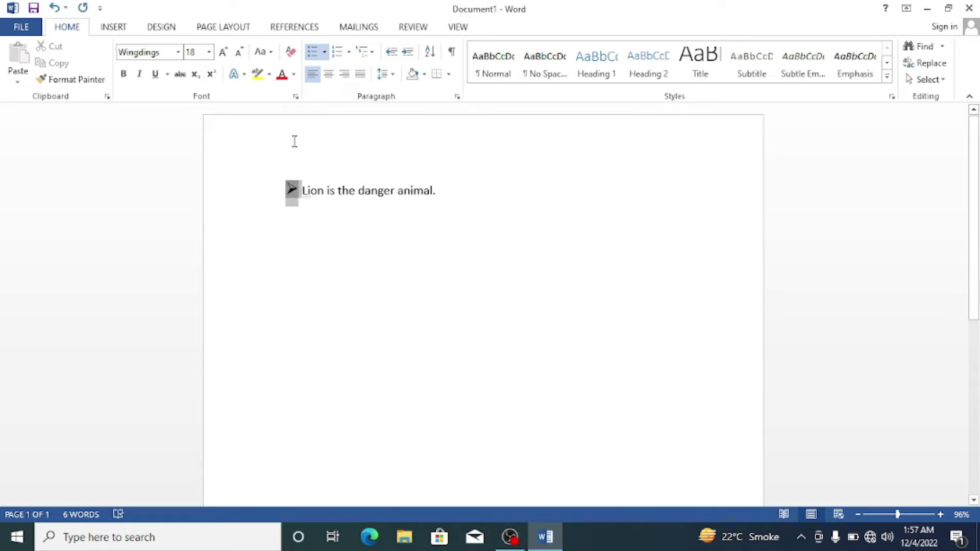
{"action": "left_click", "coordinate": [223, 51]}
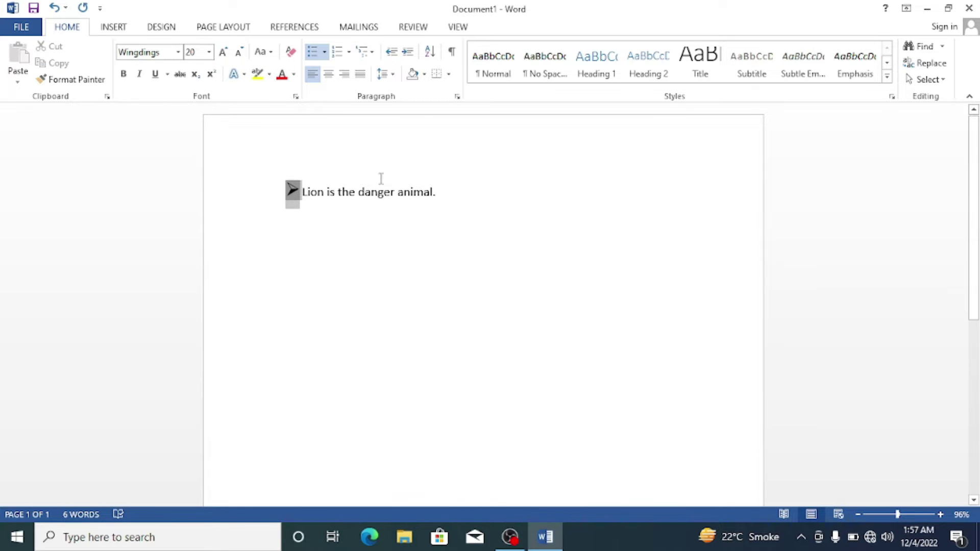
{"action": "left_click", "coordinate": [465, 194]}
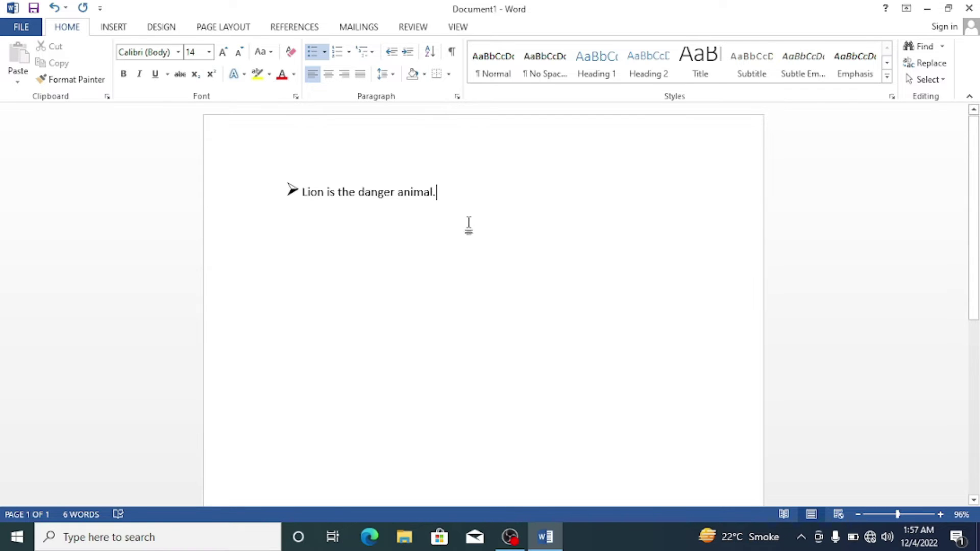
{"action": "triple_click", "coordinate": [461, 194]}
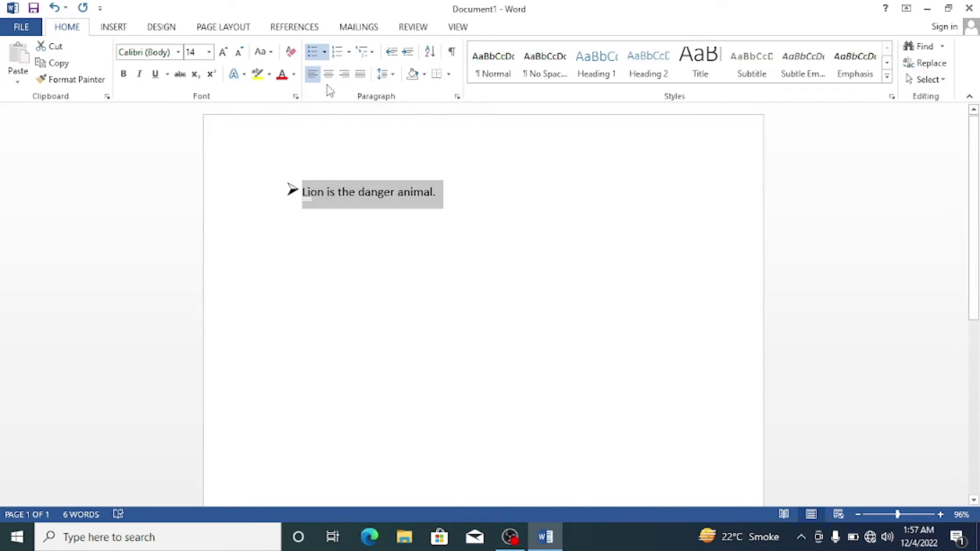
{"action": "left_click", "coordinate": [324, 52]}
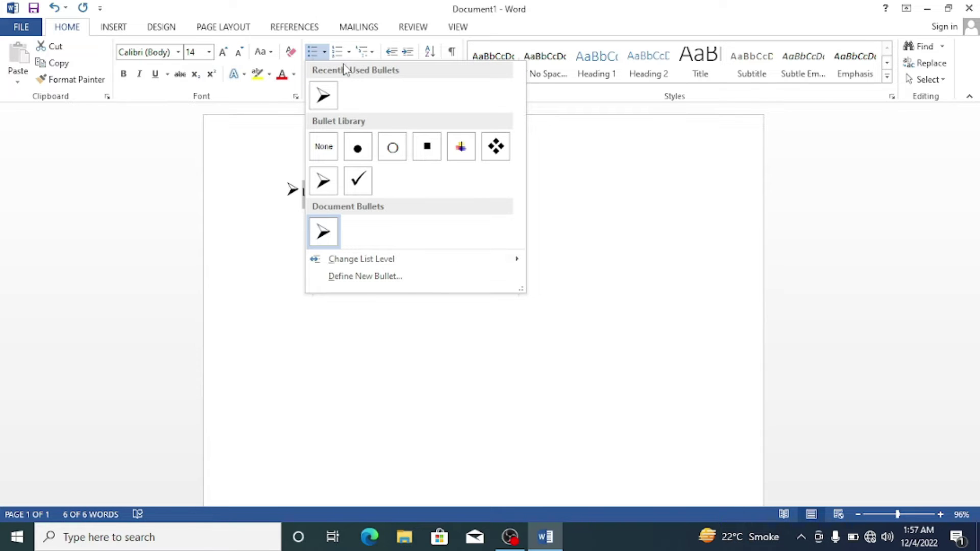
{"action": "left_click", "coordinate": [391, 278]}
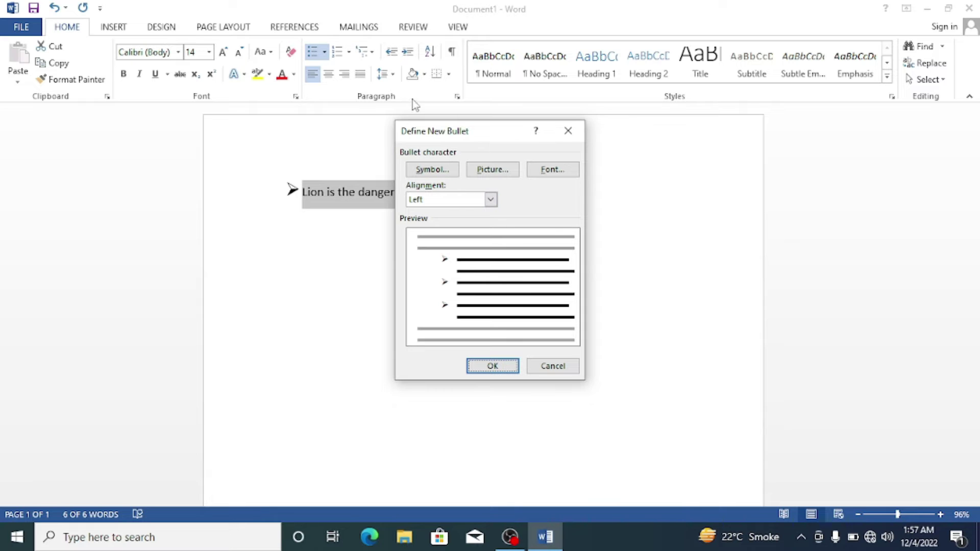
{"action": "left_click", "coordinate": [568, 130]}
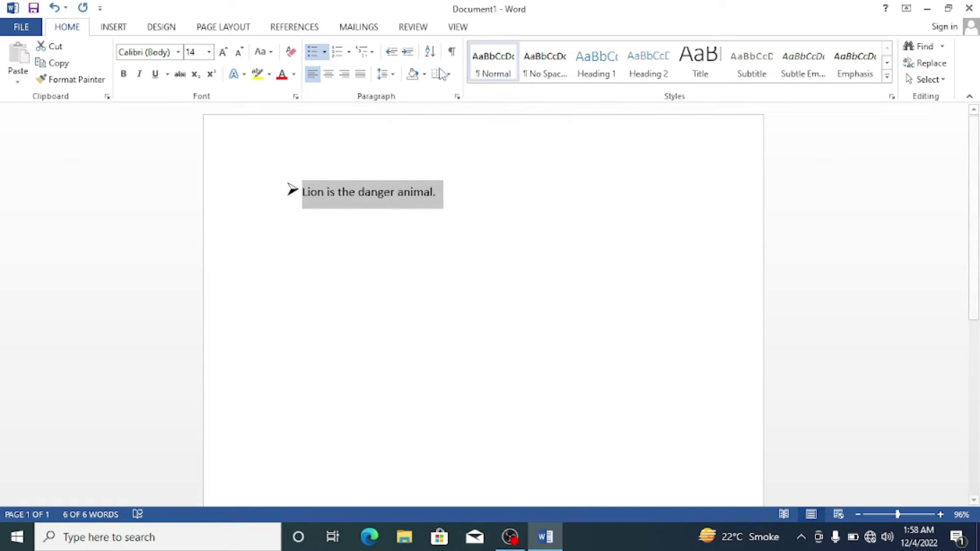
Step: Define a new bullet for the sentence using the open-book Wingdings symbol, character code 38, and apply it
{"action": "left_click", "coordinate": [325, 53]}
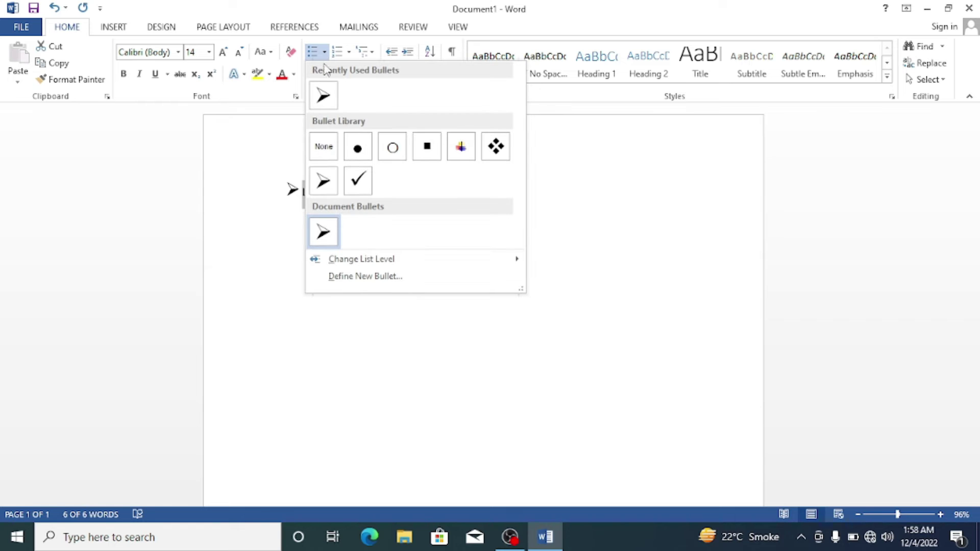
{"action": "left_click", "coordinate": [398, 280]}
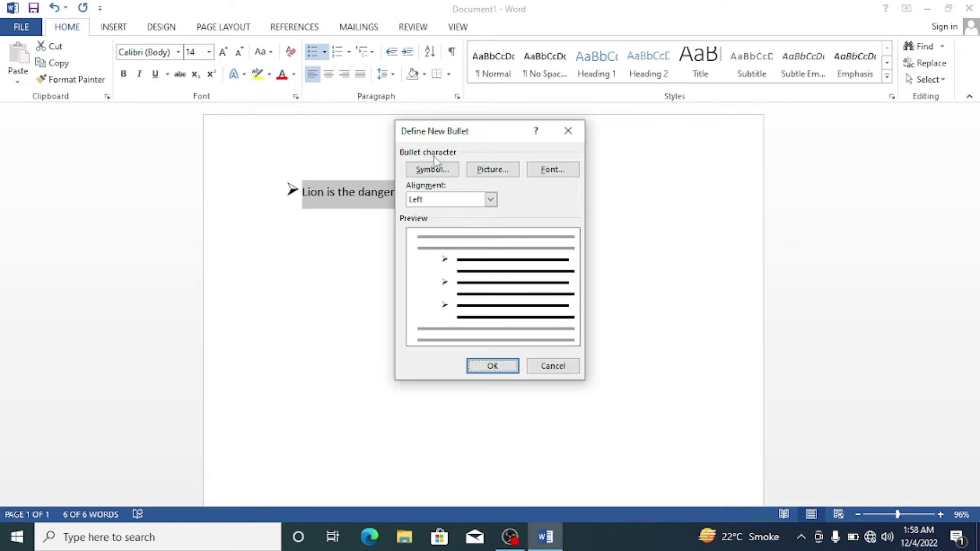
{"action": "left_click", "coordinate": [448, 170]}
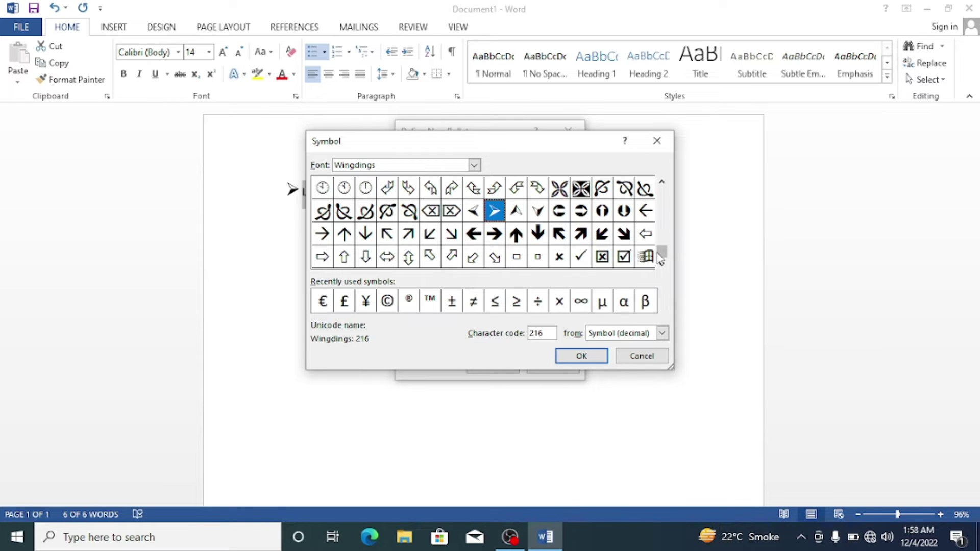
{"action": "left_click_drag", "start_coordinate": [662, 259], "coordinate": [662, 193]}
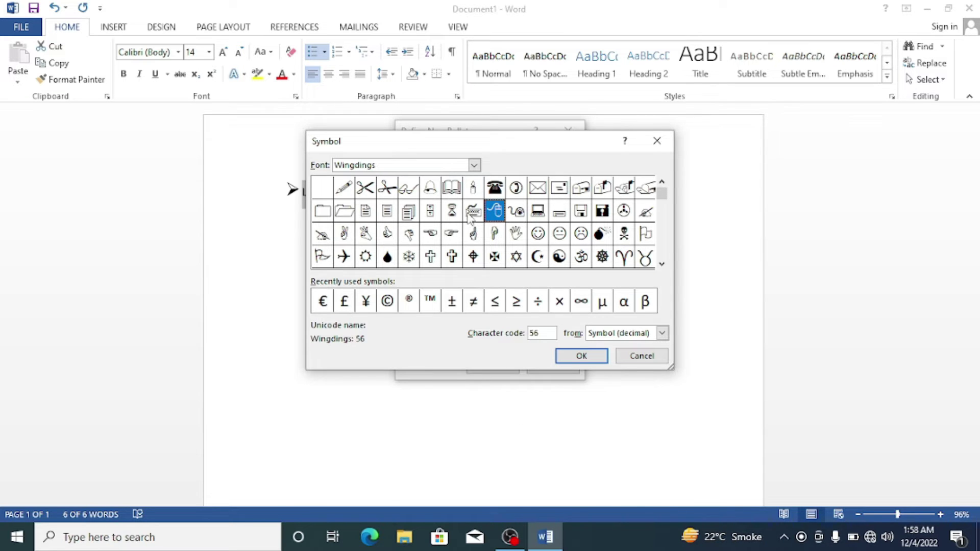
{"action": "left_click", "coordinate": [451, 194]}
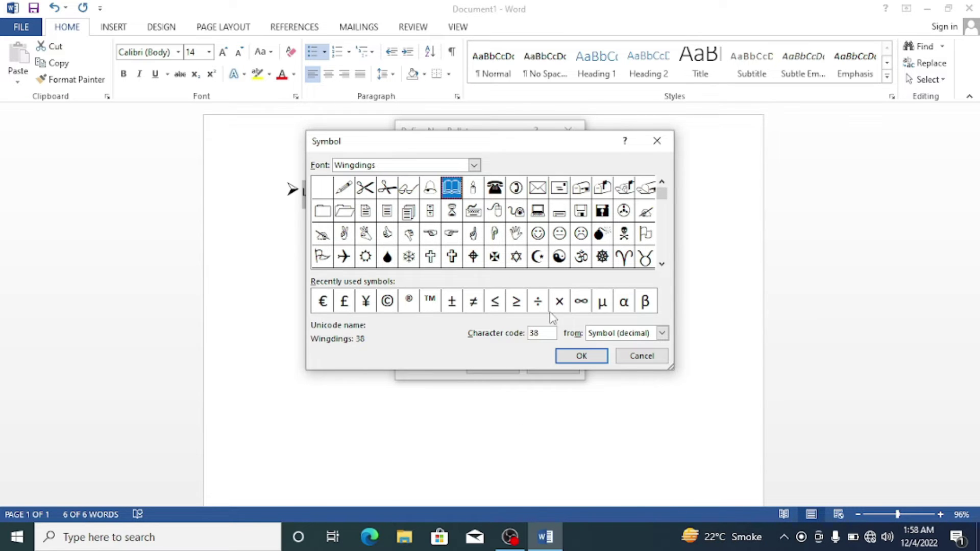
{"action": "left_click", "coordinate": [581, 355]}
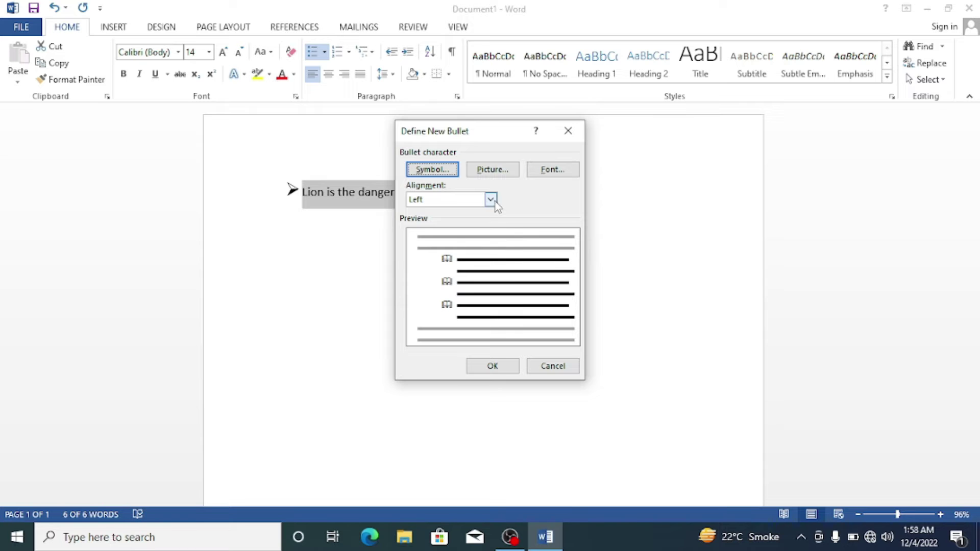
{"action": "left_click", "coordinate": [500, 367]}
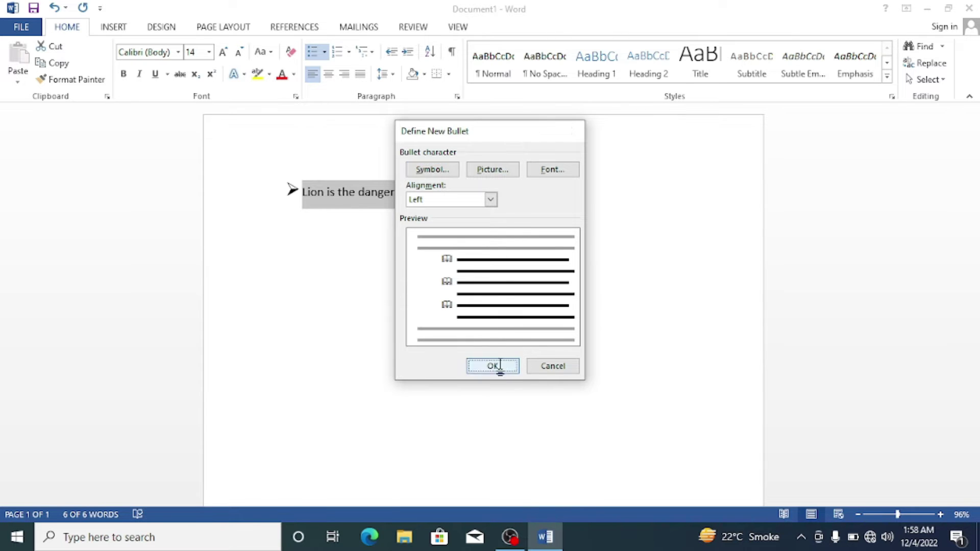
{"action": "left_click", "coordinate": [417, 209]}
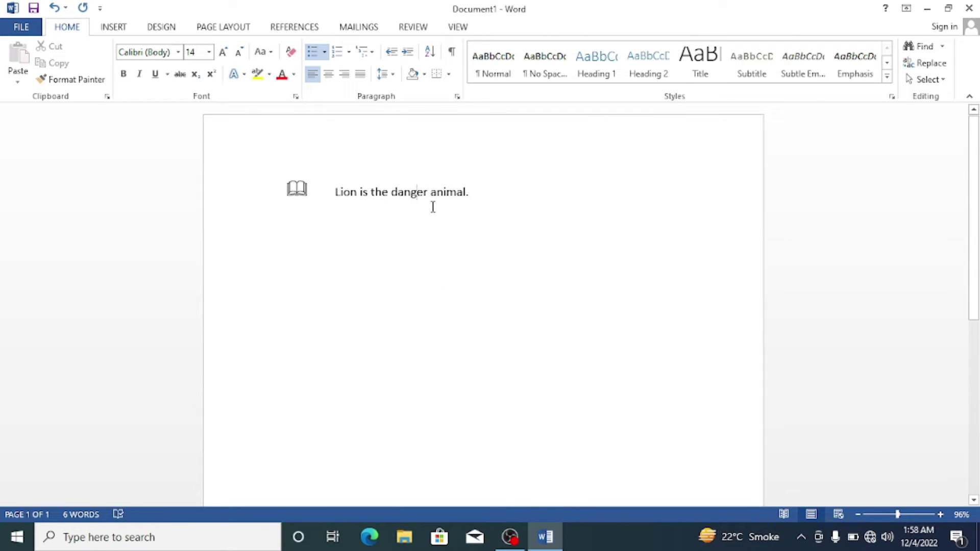
{"action": "left_click", "coordinate": [480, 190]}
{"action": "left_click", "coordinate": [269, 204]}
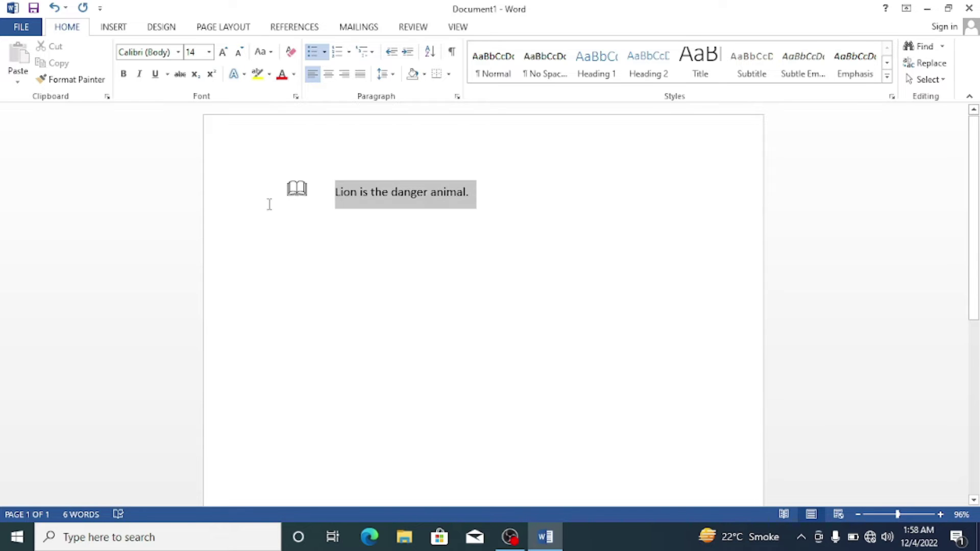
{"action": "left_click", "coordinate": [323, 54]}
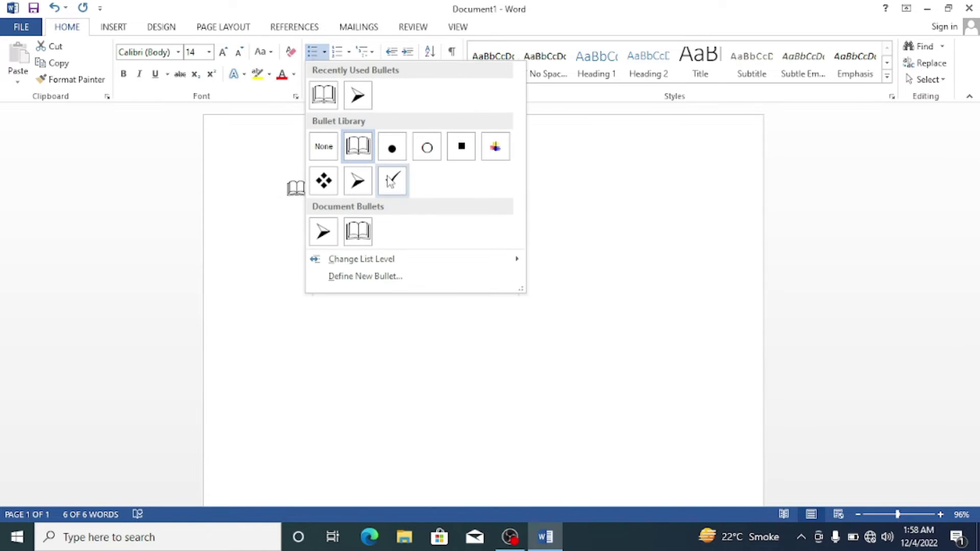
{"action": "left_click", "coordinate": [433, 276]}
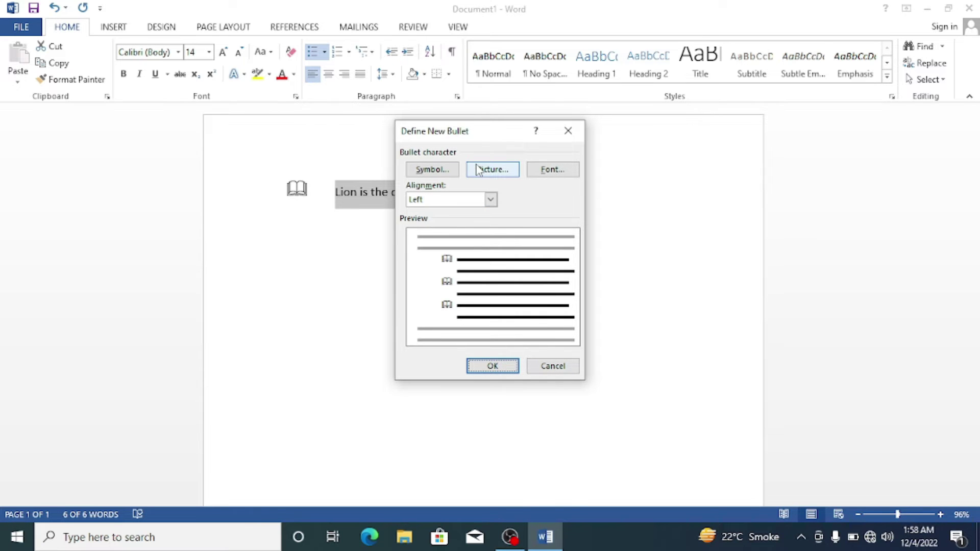
{"action": "left_click", "coordinate": [568, 131]}
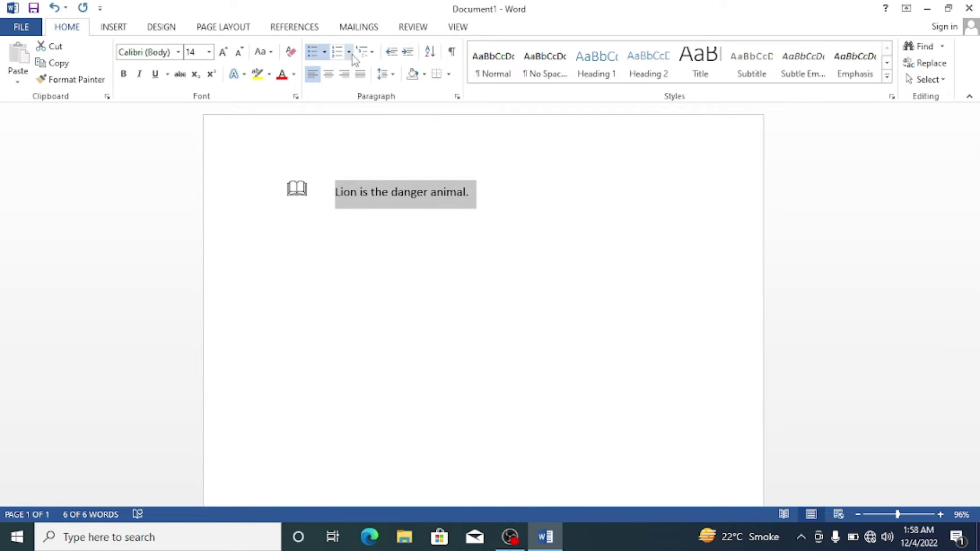
Step: Start defining a new picture bullet for the sentence, working offline, and open the Desktop's New folder as the picture source
{"action": "left_click", "coordinate": [322, 53]}
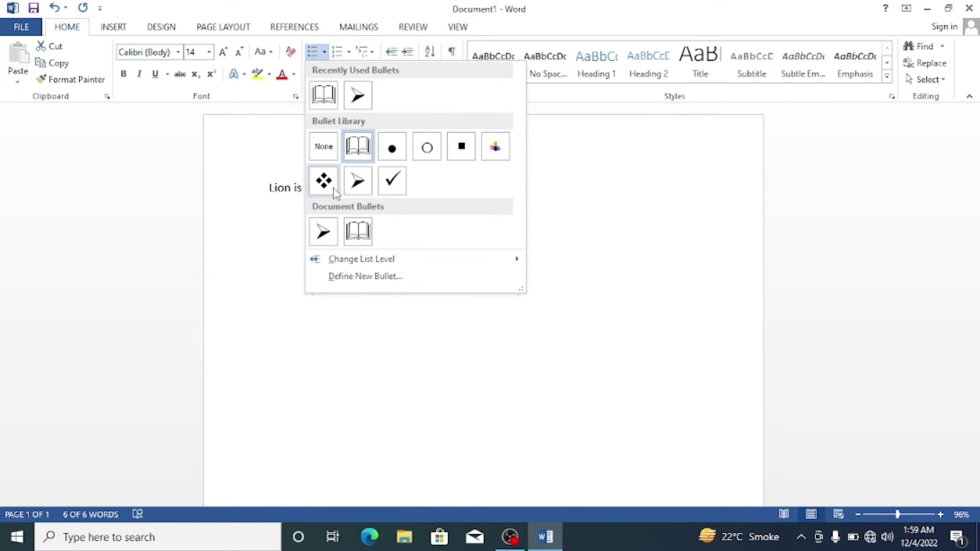
{"action": "left_click", "coordinate": [375, 278]}
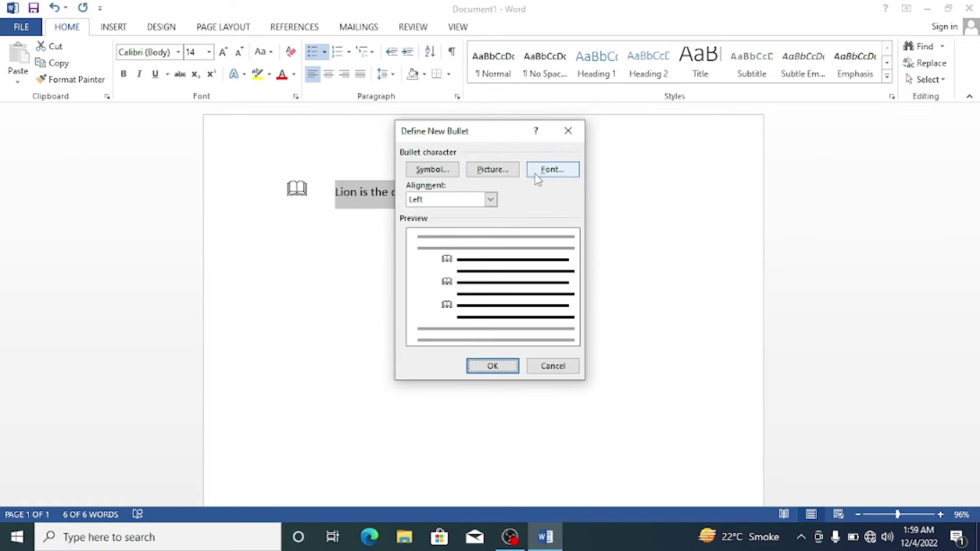
{"action": "left_click", "coordinate": [498, 174]}
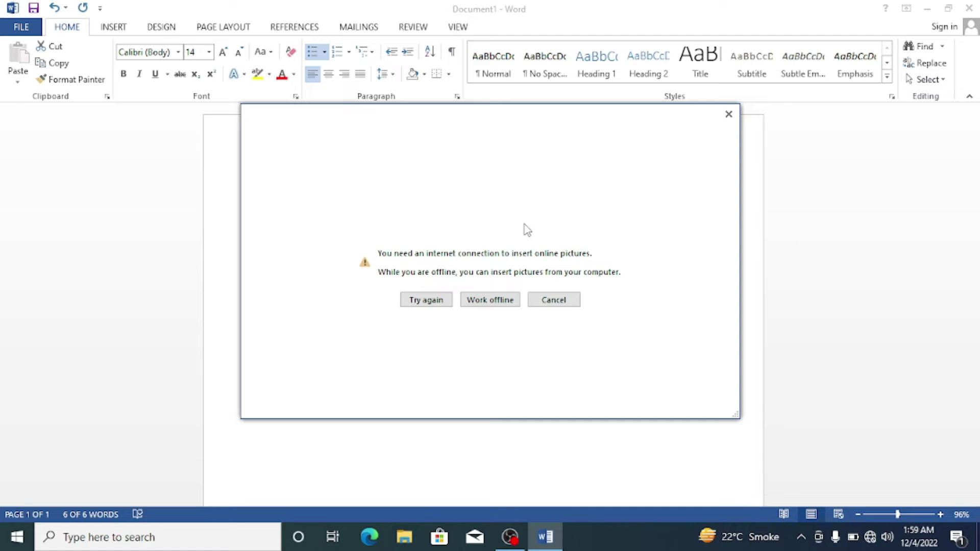
{"action": "left_click", "coordinate": [489, 299]}
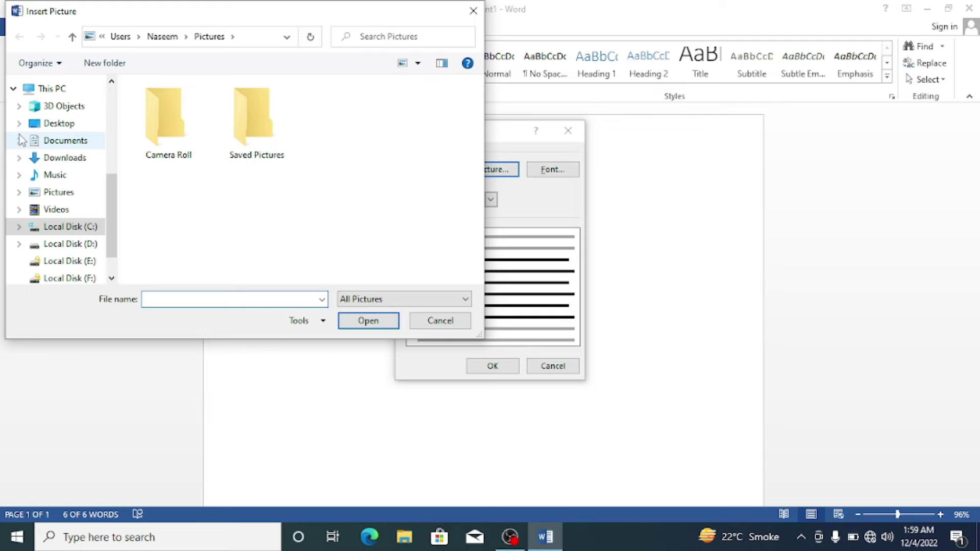
{"action": "left_click", "coordinate": [46, 128]}
{"action": "left_click", "coordinate": [227, 111]}
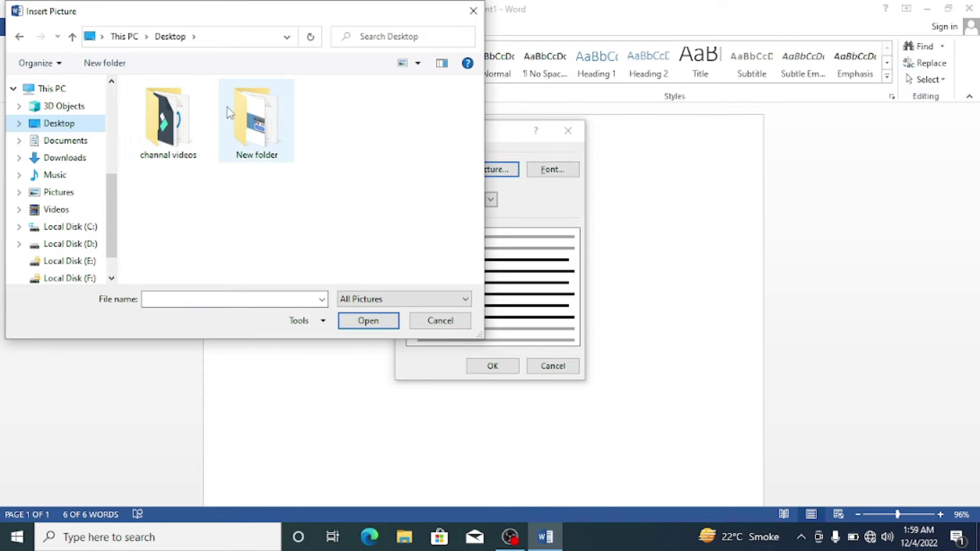
{"action": "double_click", "coordinate": [228, 112]}
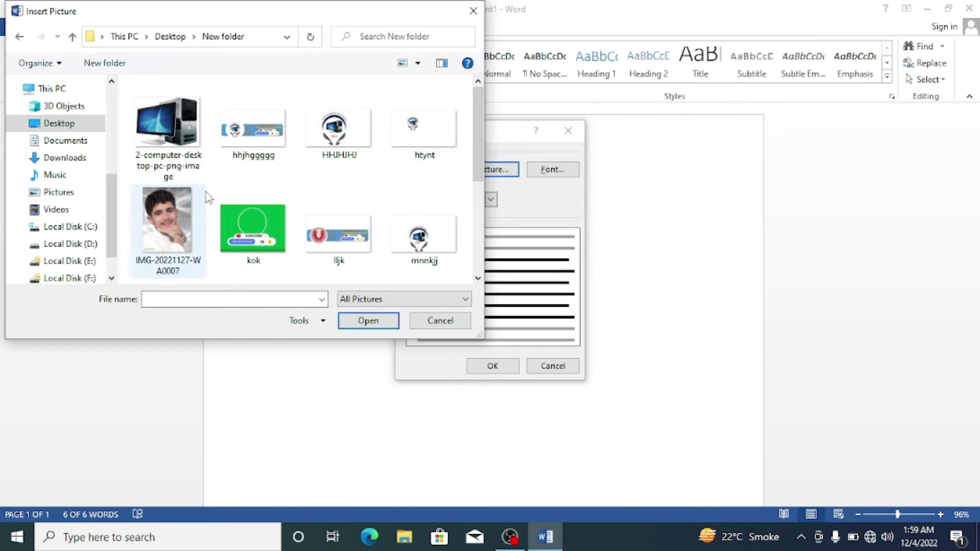
Step: Insert the picture IMG-20221127-WA0007 as the new bullet and apply it to the sentence
{"action": "scroll", "coordinate": [330, 255], "scroll_direction": "down", "scroll_amount": 3}
{"action": "scroll", "coordinate": [281, 179], "scroll_direction": "up", "scroll_amount": 2}
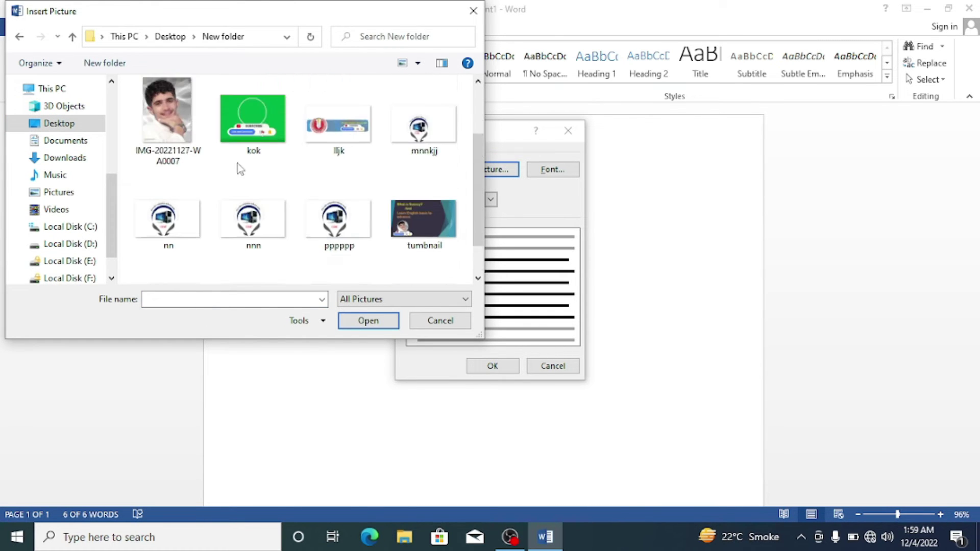
{"action": "left_click", "coordinate": [203, 136]}
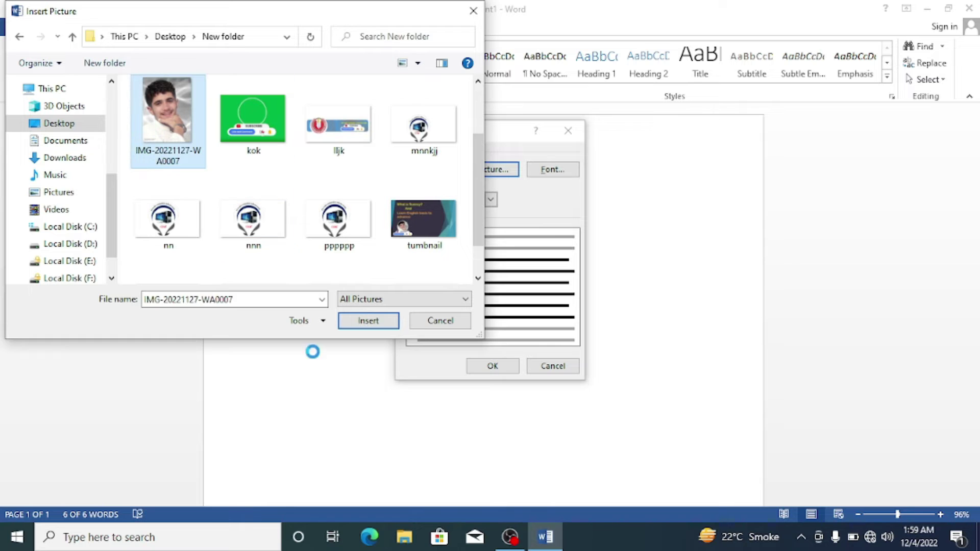
{"action": "left_click", "coordinate": [356, 322]}
{"action": "left_click", "coordinate": [493, 366]}
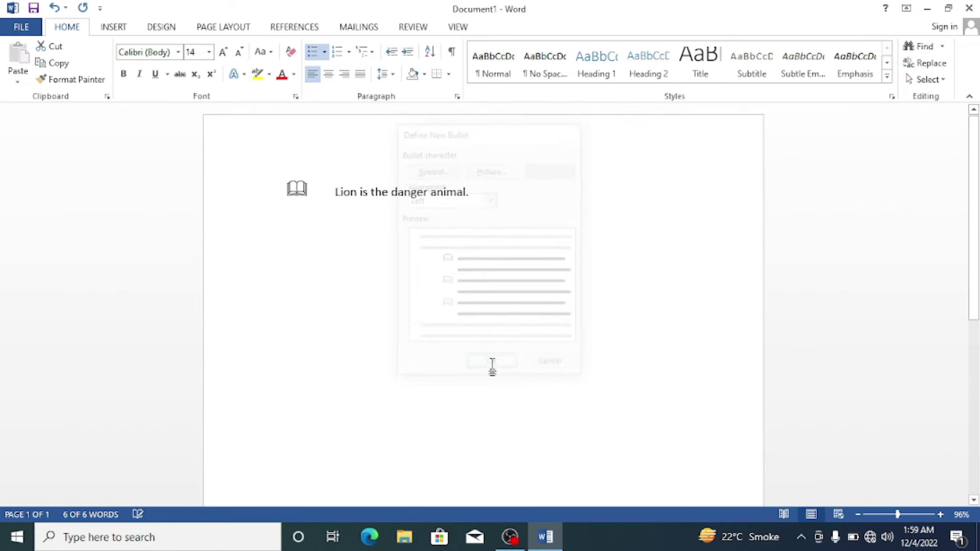
Step: Enlarge only the photo bullet to font size 36, leaving the sentence text out of the selection
{"action": "left_click", "coordinate": [288, 187]}
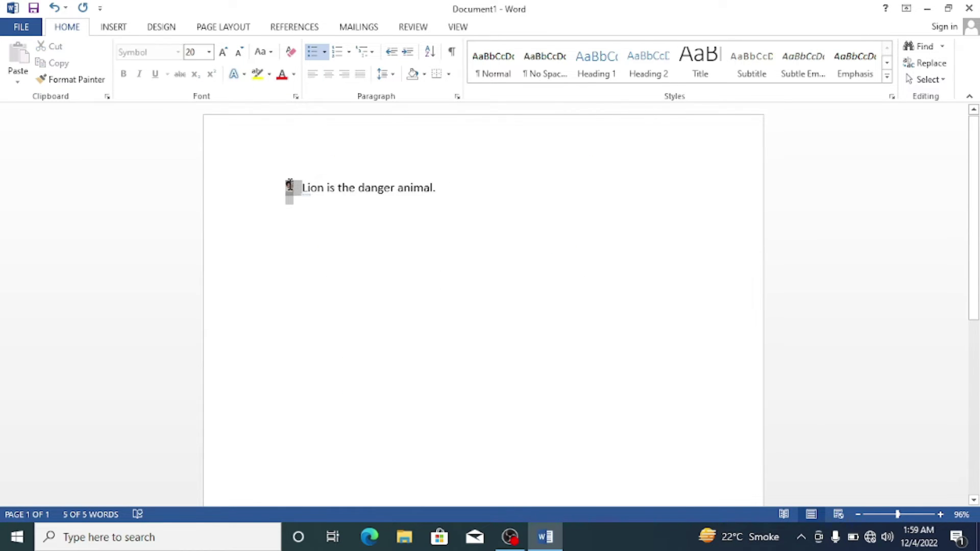
{"action": "left_click", "coordinate": [238, 53]}
{"action": "left_click", "coordinate": [224, 52]}
{"action": "left_click", "coordinate": [473, 192]}
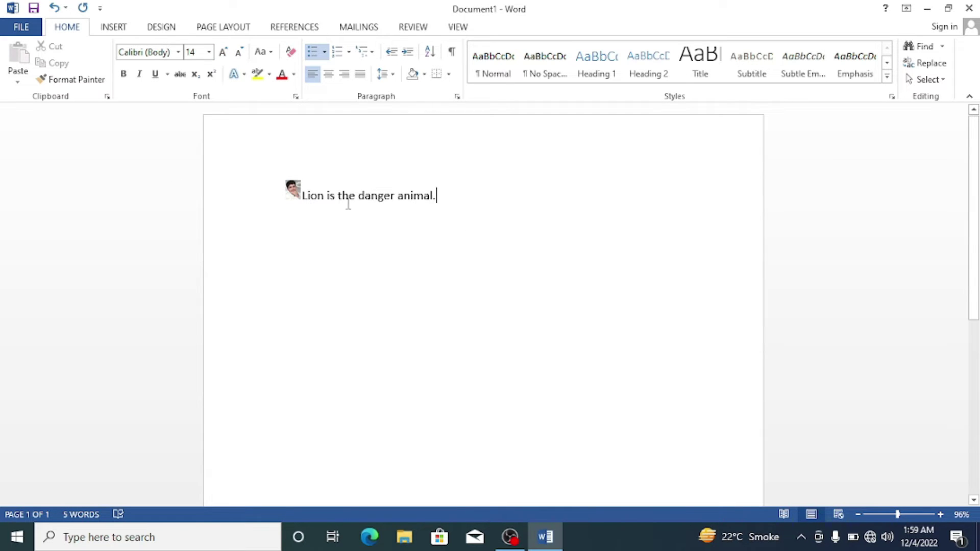
Step: Try larger font sizes on the photo bullet and bring it back to size 36
{"action": "left_click", "coordinate": [293, 195]}
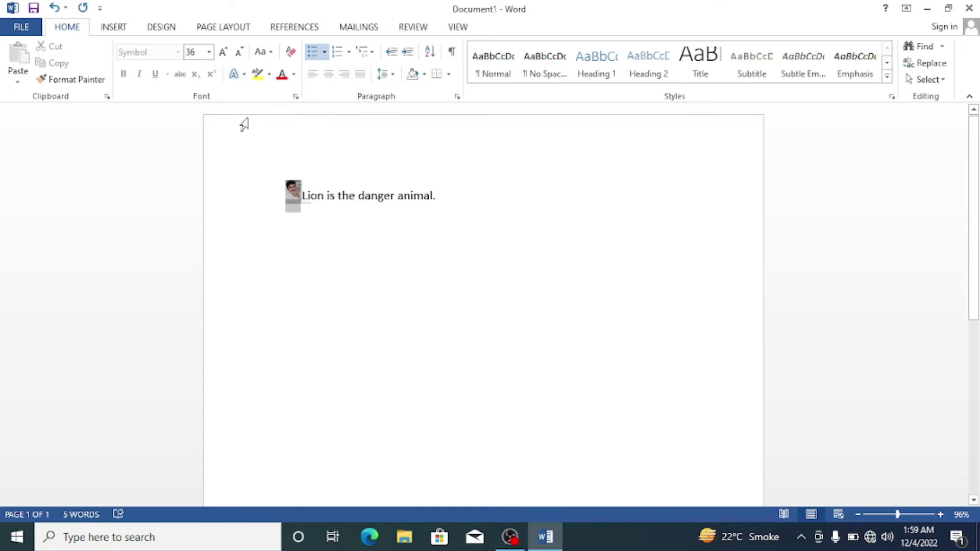
{"action": "left_click", "coordinate": [223, 52]}
{"action": "left_click", "coordinate": [224, 52]}
{"action": "left_click", "coordinate": [224, 52]}
{"action": "left_click", "coordinate": [224, 52]}
{"action": "left_click", "coordinate": [239, 52]}
{"action": "left_click", "coordinate": [238, 52]}
{"action": "left_click", "coordinate": [464, 179]}
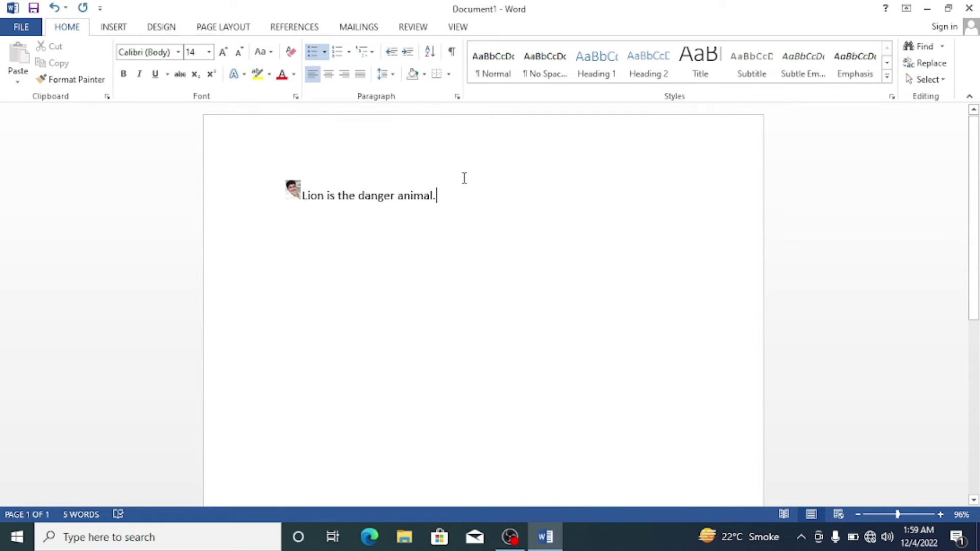
Step: Define a new picture bullet for the sentence from the offline picture ujnv in New folder and apply it
{"action": "triple_click", "coordinate": [464, 182]}
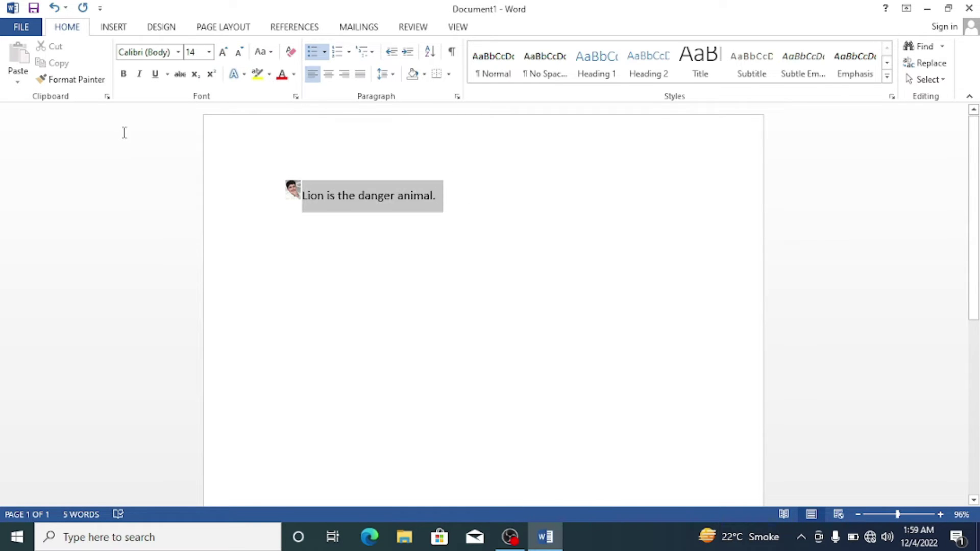
{"action": "left_click", "coordinate": [324, 53]}
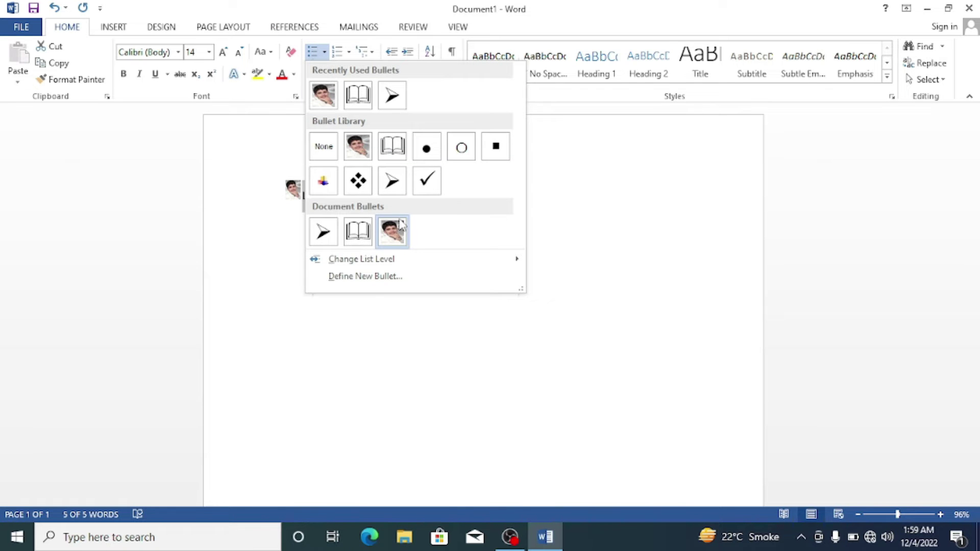
{"action": "left_click", "coordinate": [366, 276]}
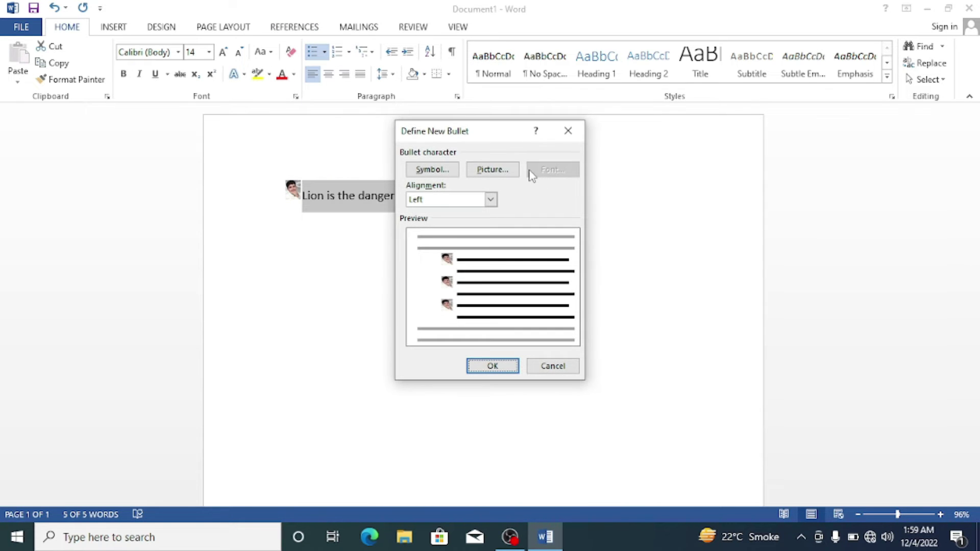
{"action": "left_click", "coordinate": [492, 170]}
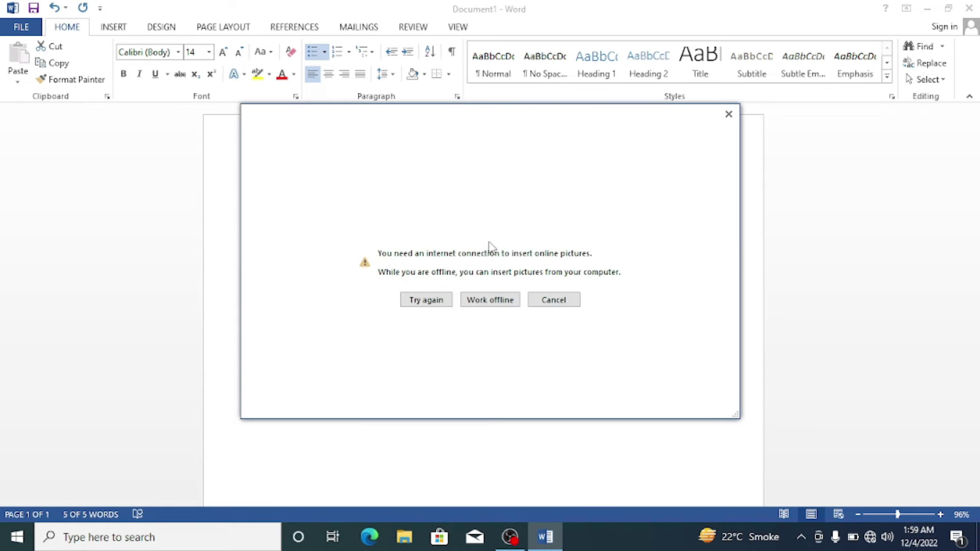
{"action": "left_click", "coordinate": [489, 301]}
{"action": "scroll", "coordinate": [415, 207], "scroll_direction": "down", "scroll_amount": 2}
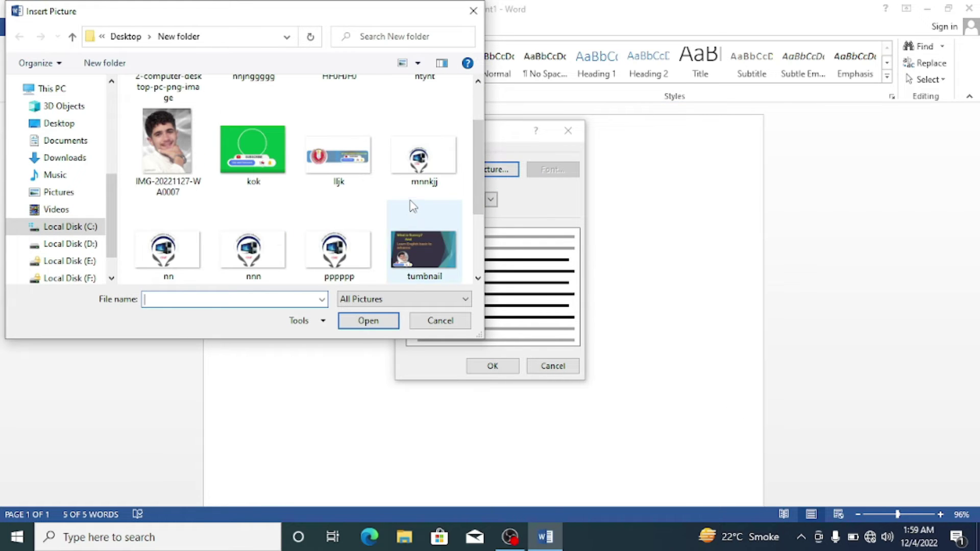
{"action": "scroll", "coordinate": [414, 207], "scroll_direction": "down", "scroll_amount": 1}
{"action": "left_click", "coordinate": [337, 252]}
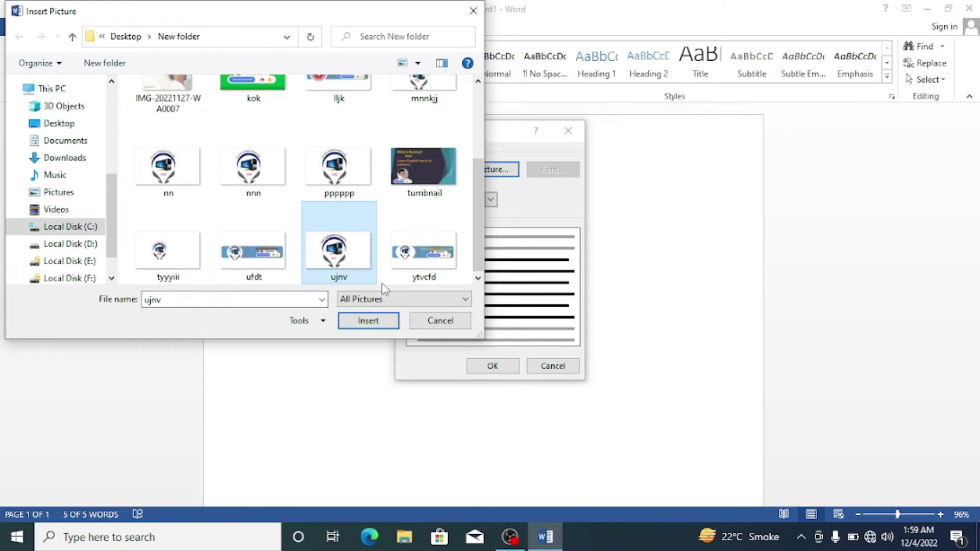
{"action": "left_click", "coordinate": [369, 320]}
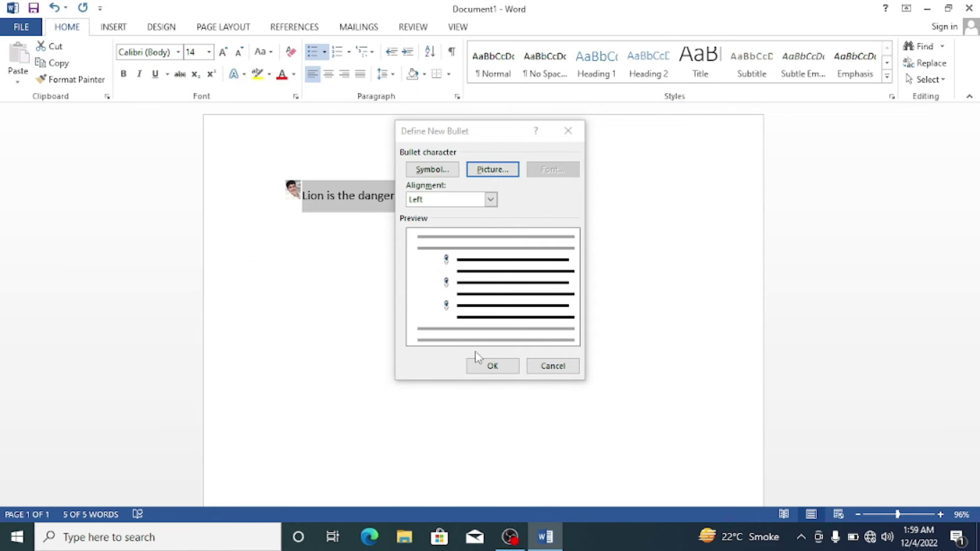
{"action": "left_click", "coordinate": [506, 366]}
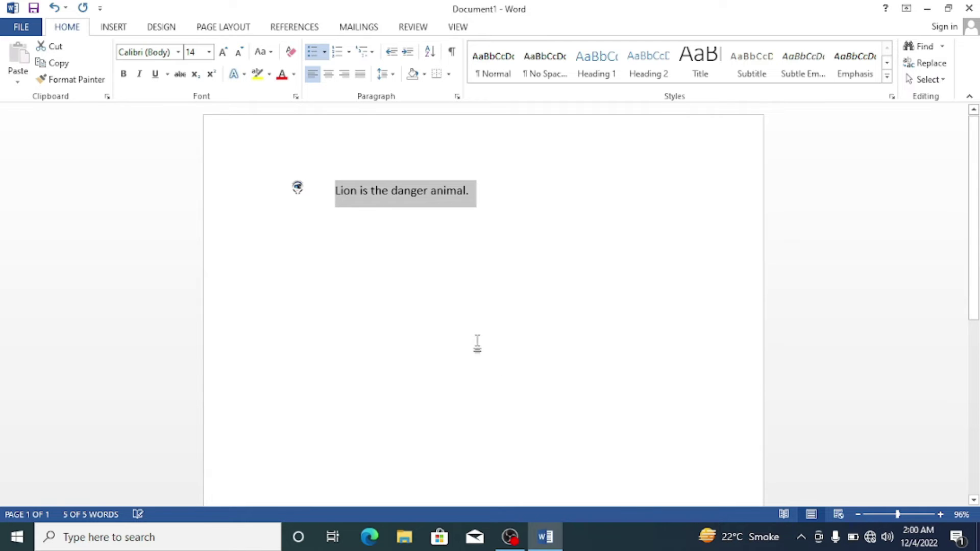
Step: Enlarge only the logo picture bullet to font size 80
{"action": "left_click", "coordinate": [298, 189]}
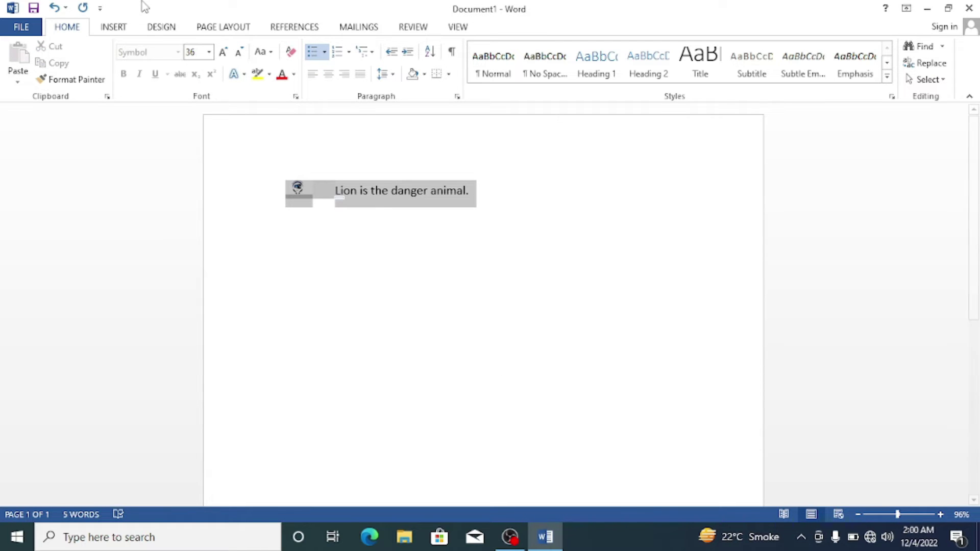
{"action": "left_click", "coordinate": [223, 52]}
{"action": "left_click", "coordinate": [223, 52]}
{"action": "left_click", "coordinate": [223, 51]}
{"action": "left_click", "coordinate": [223, 52]}
{"action": "left_click", "coordinate": [223, 51]}
{"action": "left_click", "coordinate": [223, 51]}
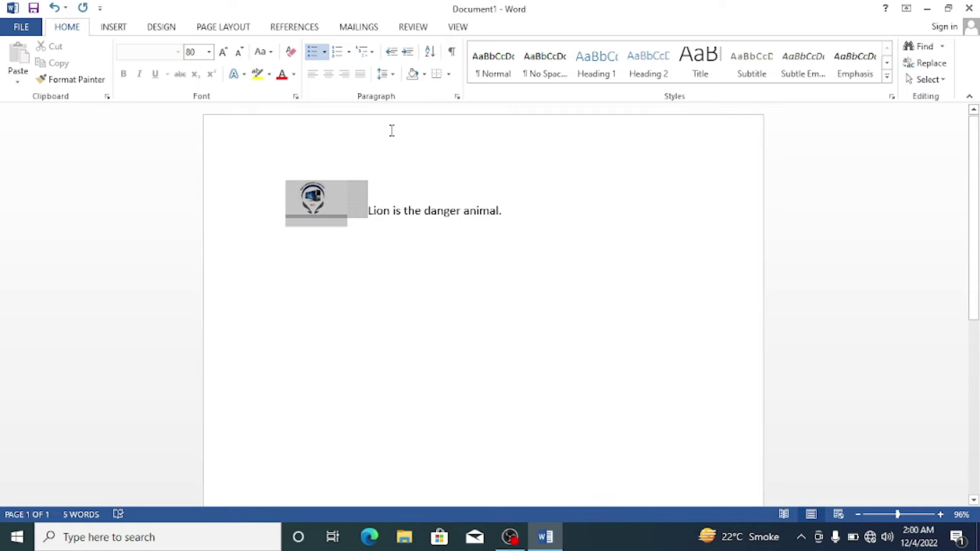
Step: Increase the font size of the bulleted sentence's text to 20
{"action": "left_click_drag", "start_coordinate": [522, 213], "coordinate": [355, 168]}
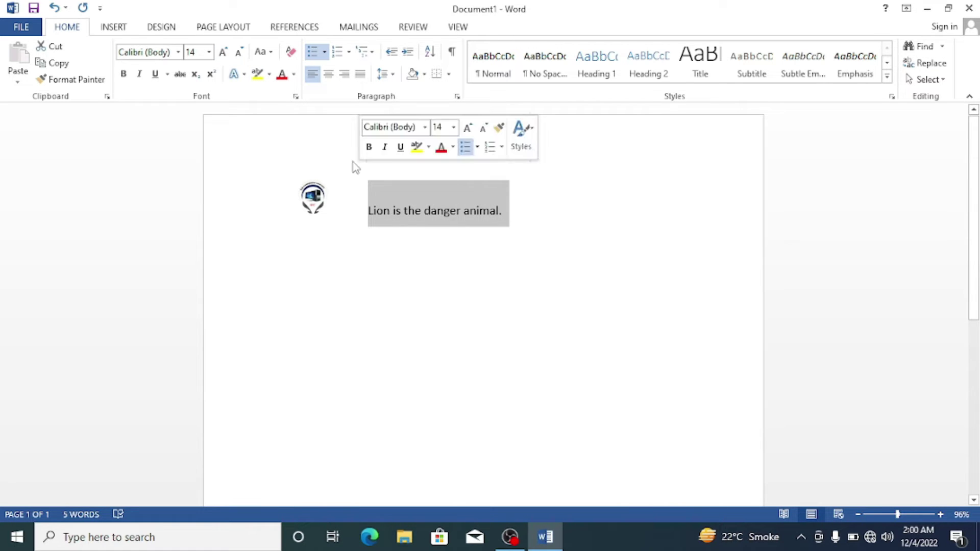
{"action": "left_click", "coordinate": [228, 56]}
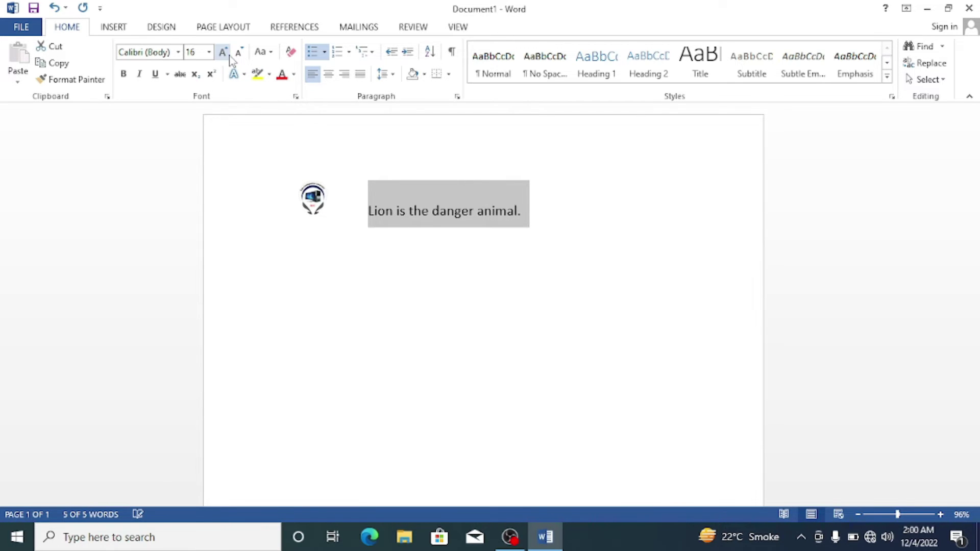
{"action": "left_click", "coordinate": [228, 55]}
{"action": "left_click", "coordinate": [228, 55]}
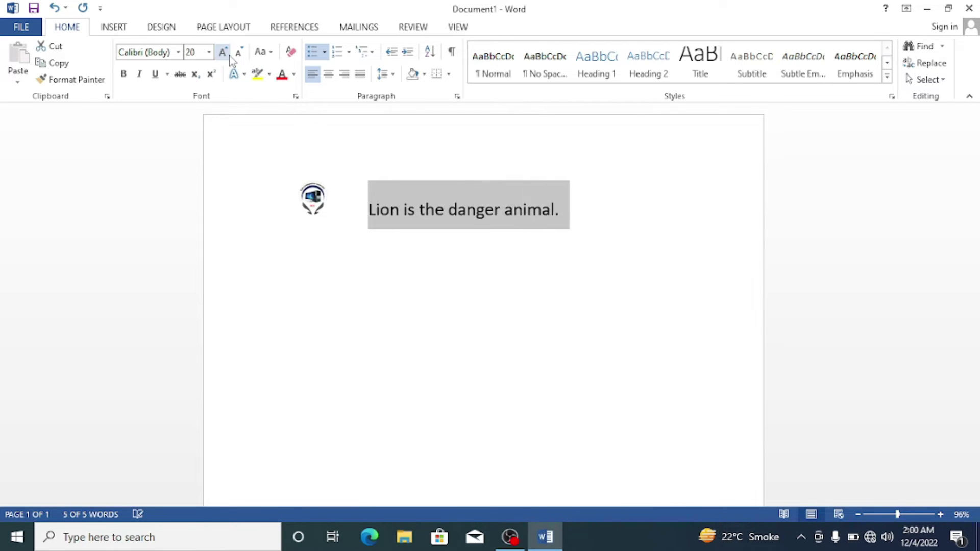
{"action": "left_click", "coordinate": [677, 243]}
Step: Increase the logo picture bullet's font size to 90
{"action": "left_click_drag", "start_coordinate": [367, 210], "coordinate": [286, 204]}
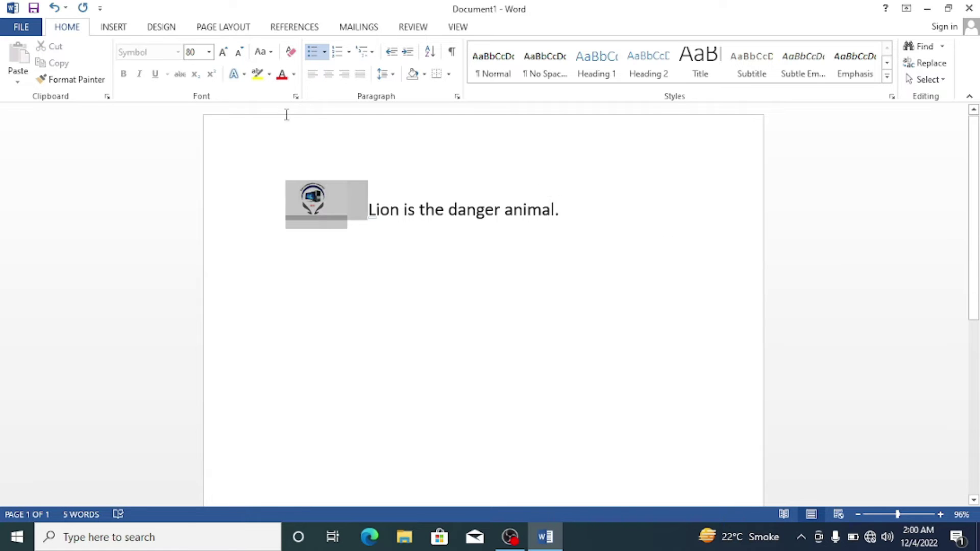
{"action": "left_click", "coordinate": [224, 53]}
{"action": "left_click", "coordinate": [223, 53]}
{"action": "left_click", "coordinate": [233, 53]}
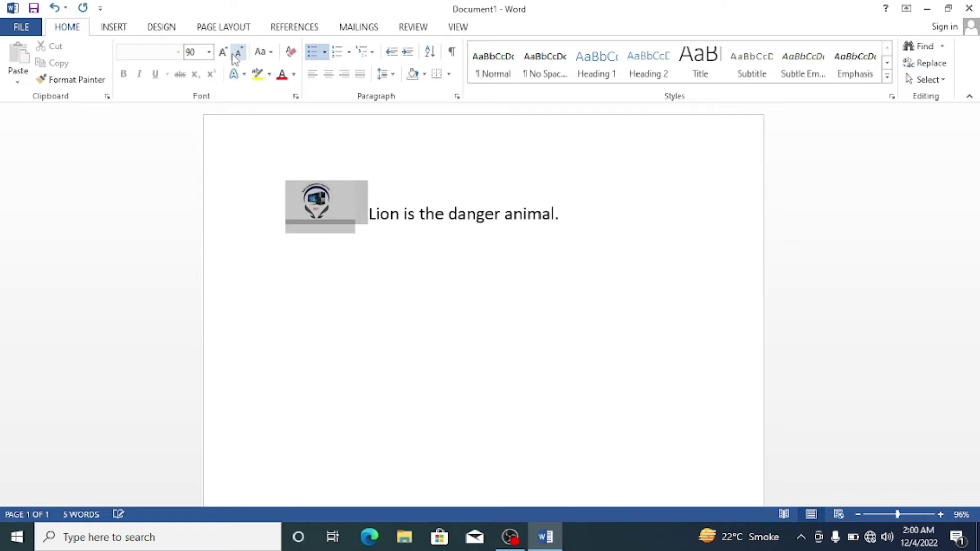
Step: Try the logo picture bullet at font size 130 and reduce it back to 90
{"action": "left_click", "coordinate": [228, 52]}
{"action": "left_click", "coordinate": [228, 52]}
{"action": "left_click", "coordinate": [227, 52]}
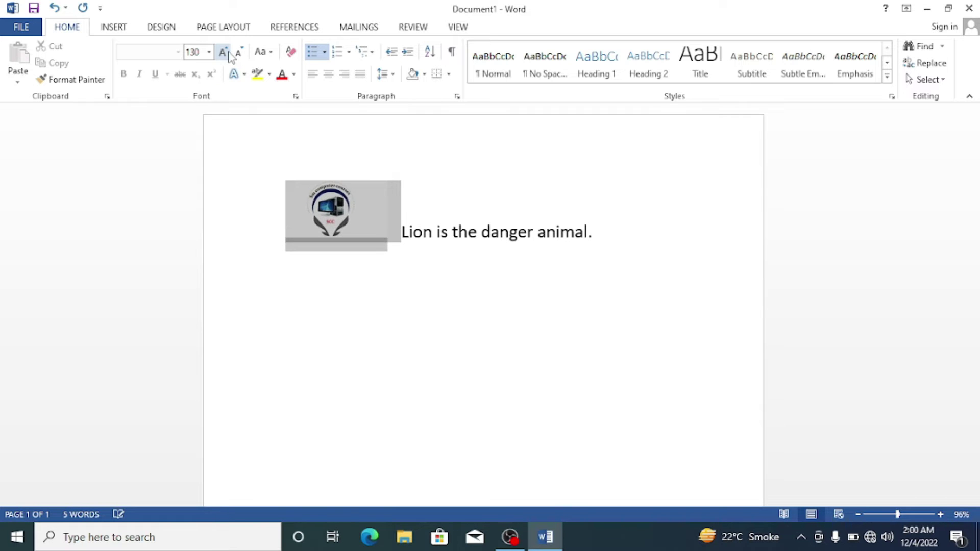
{"action": "left_click", "coordinate": [239, 53]}
{"action": "left_click", "coordinate": [240, 53]}
{"action": "left_click", "coordinate": [242, 54]}
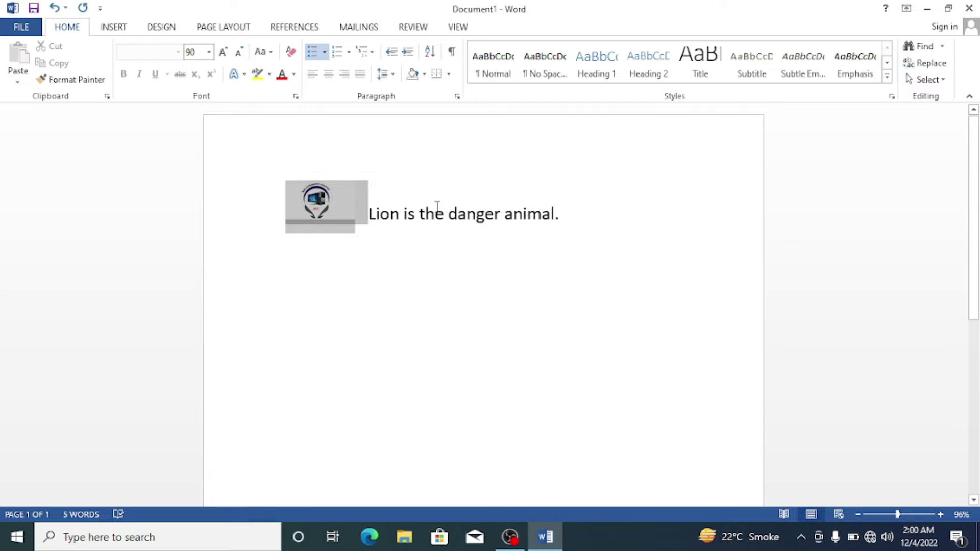
{"action": "left_click", "coordinate": [540, 186]}
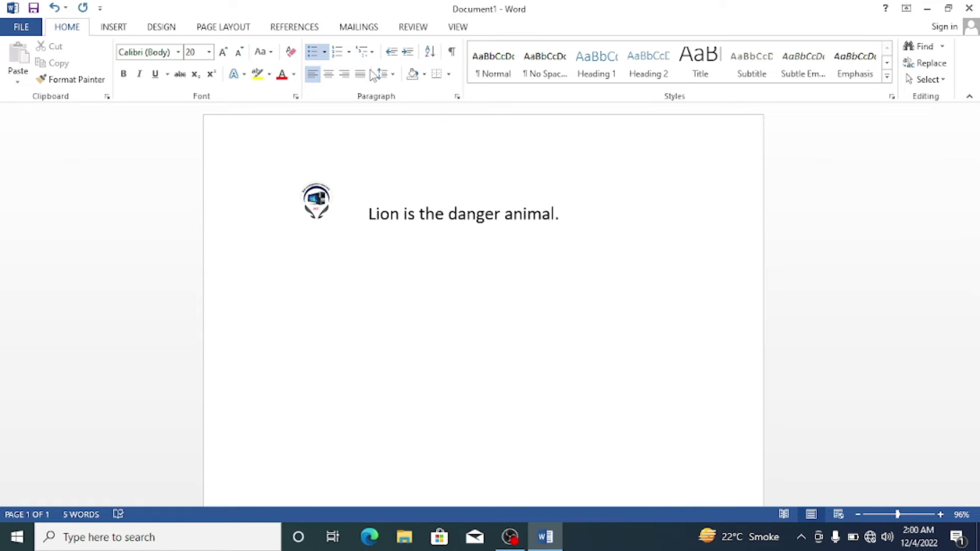
Step: Set the bulleted sentence's list level to the first level, the one with the logo bullet
{"action": "left_click", "coordinate": [322, 53]}
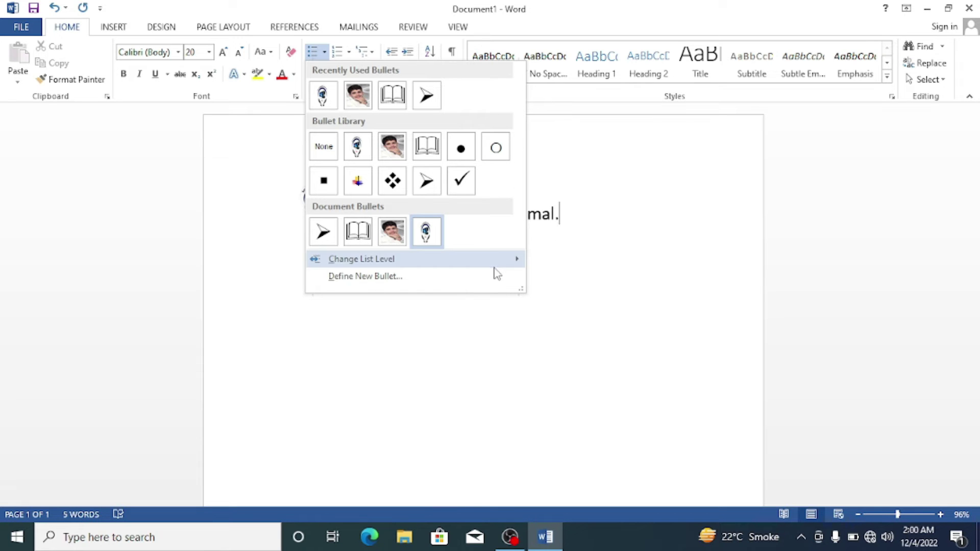
{"action": "mouse_move", "coordinate": [487, 262]}
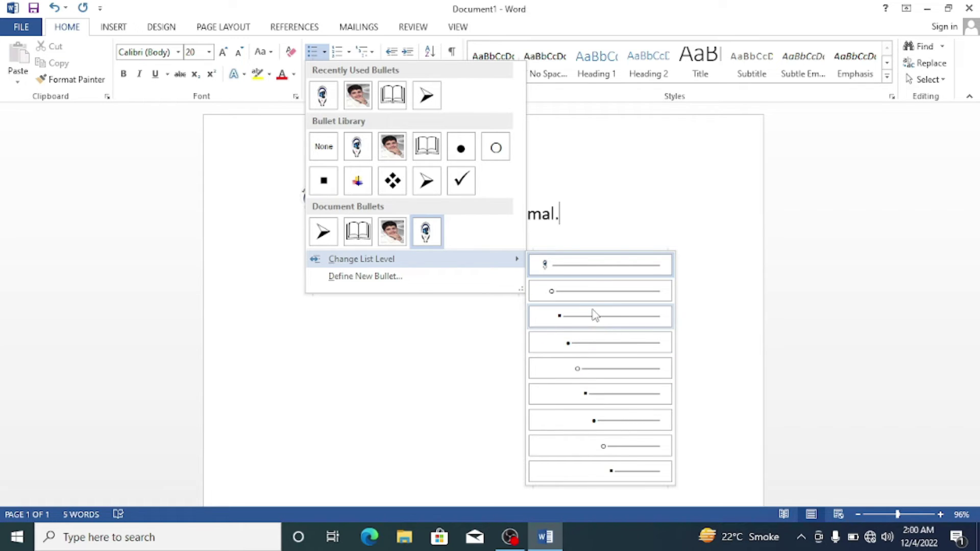
{"action": "left_click", "coordinate": [599, 272]}
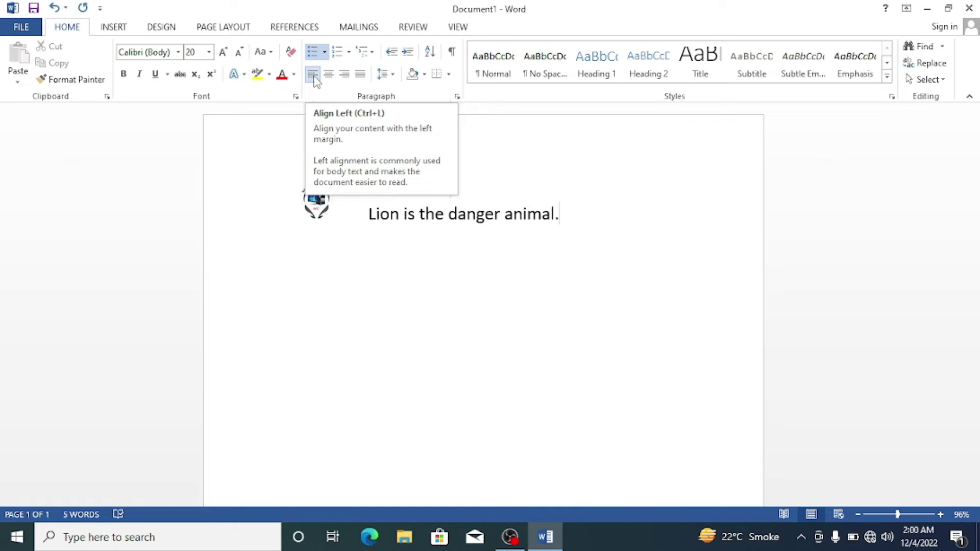
Step: Demote the bulleted sentence to list level 2 with the hollow circle, then to level 3 with the square bullet
{"action": "left_click", "coordinate": [325, 53]}
{"action": "mouse_move", "coordinate": [401, 261]}
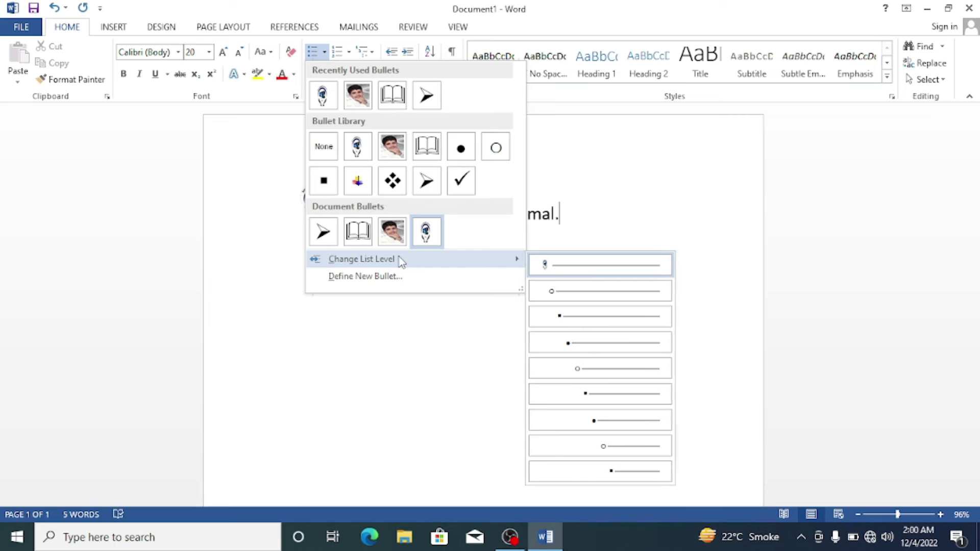
{"action": "left_click", "coordinate": [612, 292]}
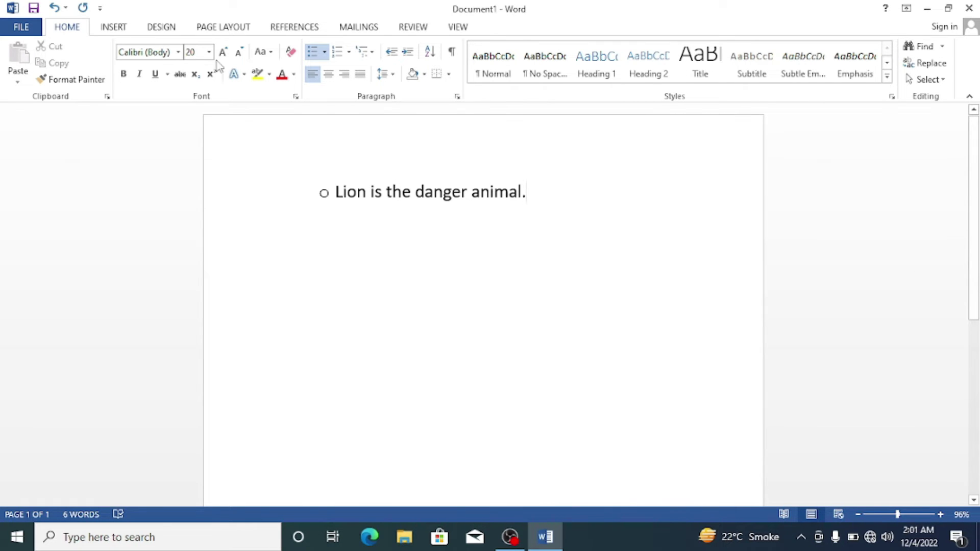
{"action": "left_click", "coordinate": [324, 51]}
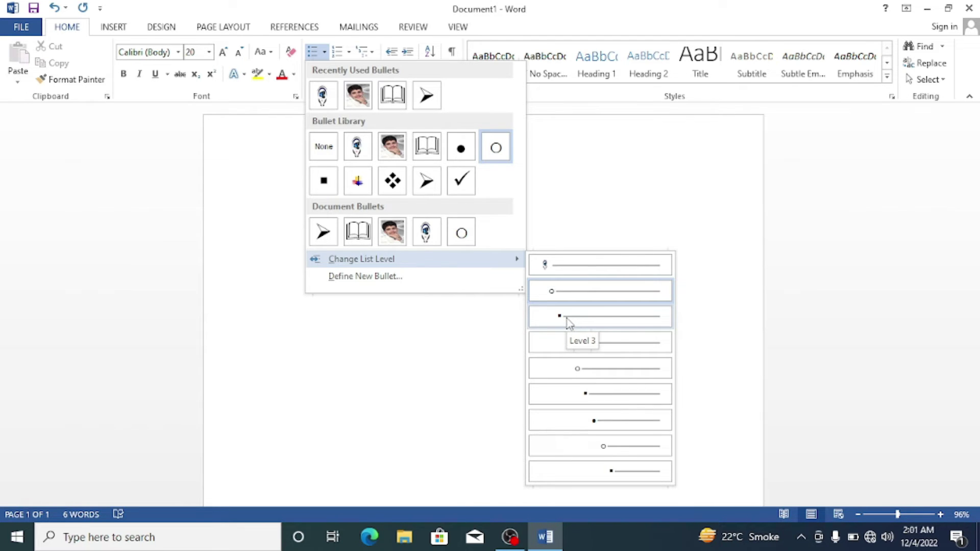
{"action": "left_click", "coordinate": [570, 323]}
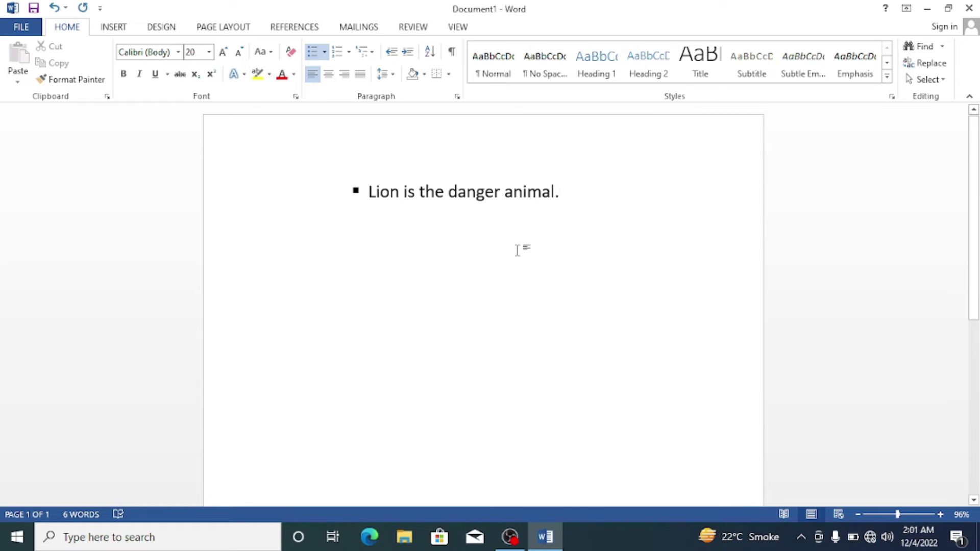
Step: Try the bulleted sentence at list level 9 and return it to the first level with the logo bullet
{"action": "left_click", "coordinate": [324, 53]}
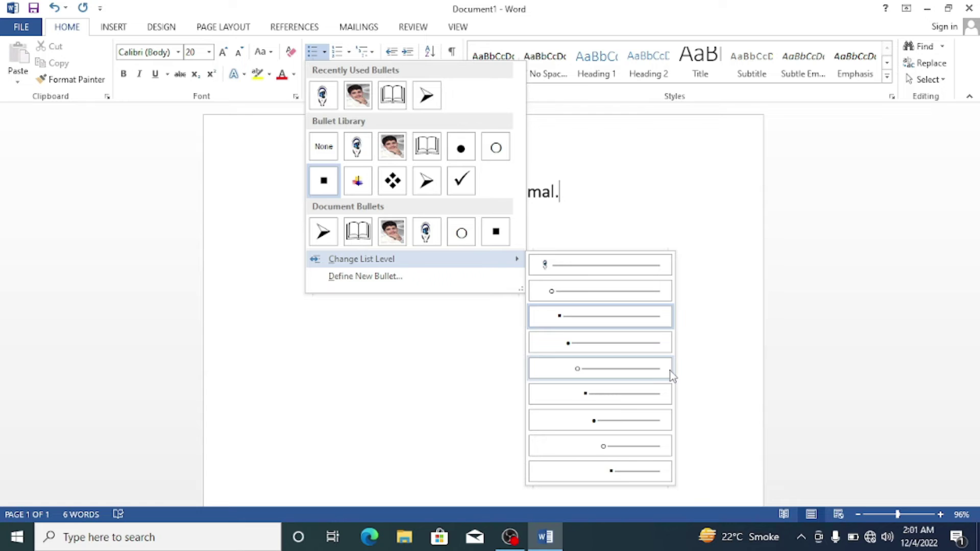
{"action": "left_click", "coordinate": [624, 471]}
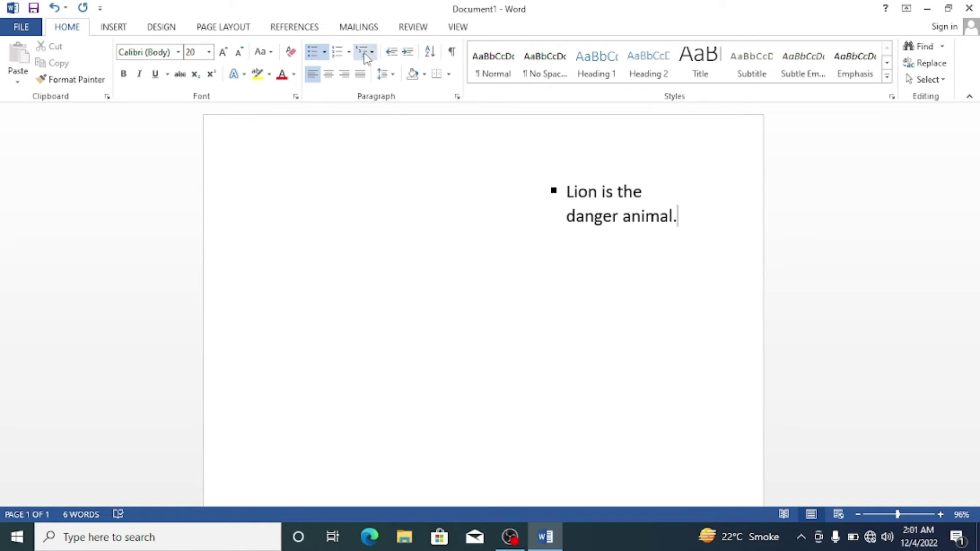
{"action": "left_click", "coordinate": [325, 53]}
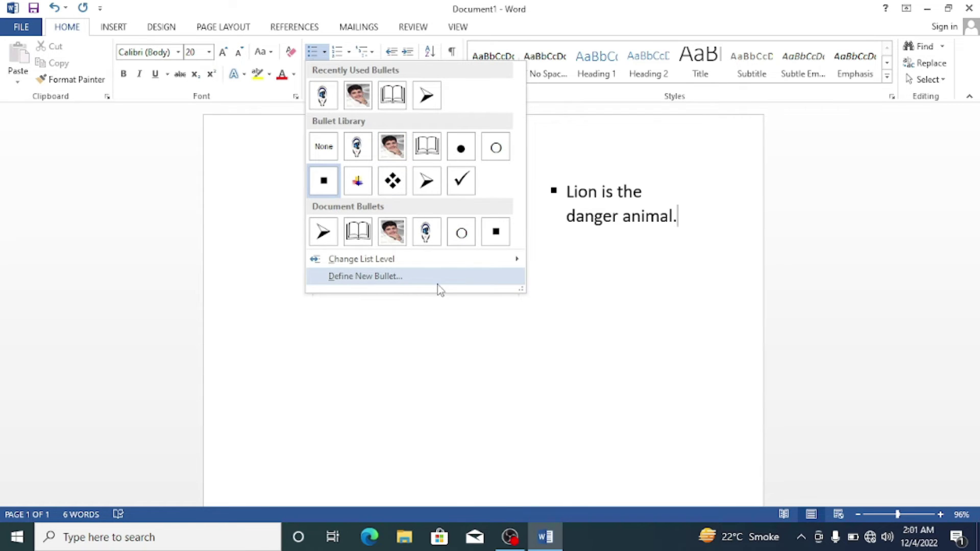
{"action": "mouse_move", "coordinate": [431, 265]}
{"action": "left_click", "coordinate": [542, 263]}
{"action": "key", "text": "BackSpace"}
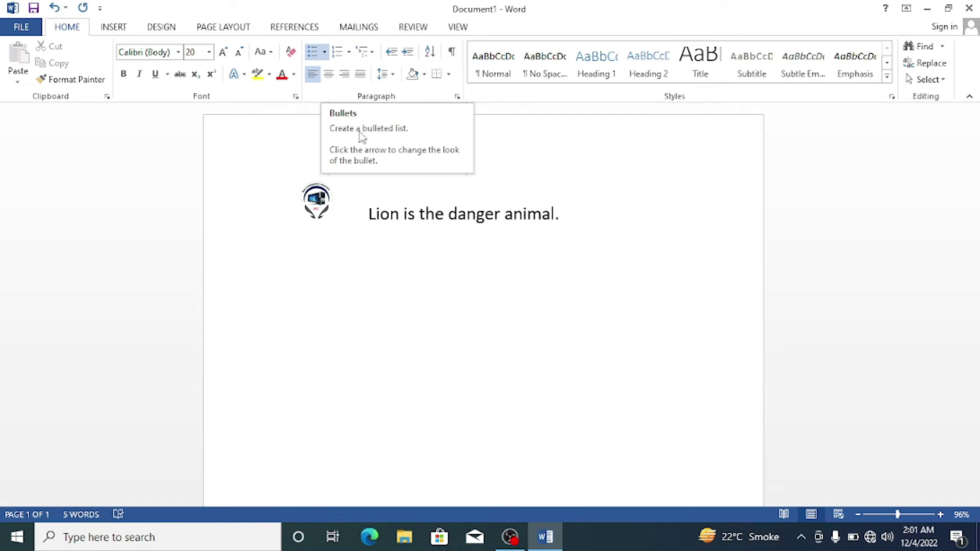
Step: Replace the sentence's logo bullet with the 1. 2. 3. numbering format
{"action": "left_click", "coordinate": [350, 53]}
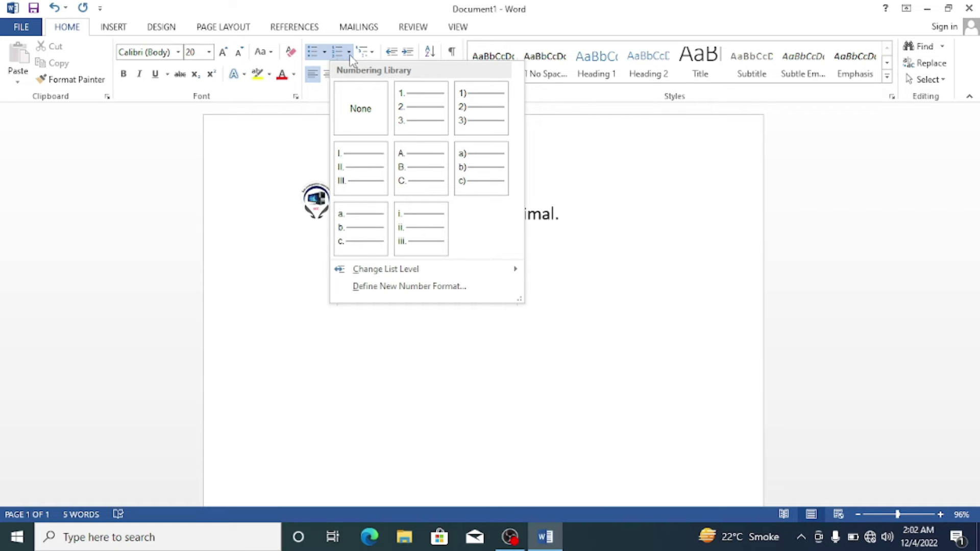
{"action": "left_click", "coordinate": [350, 53]}
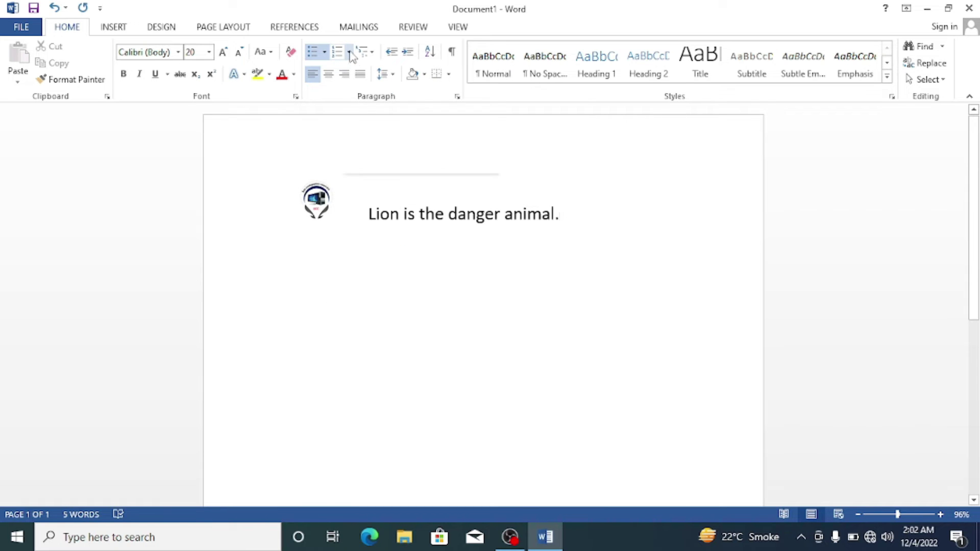
{"action": "left_click", "coordinate": [350, 53]}
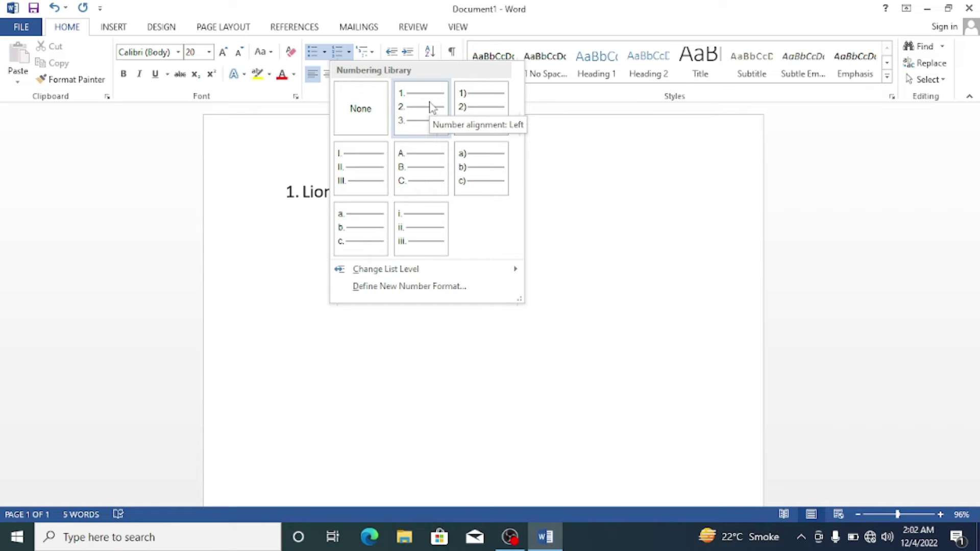
{"action": "left_click", "coordinate": [430, 108]}
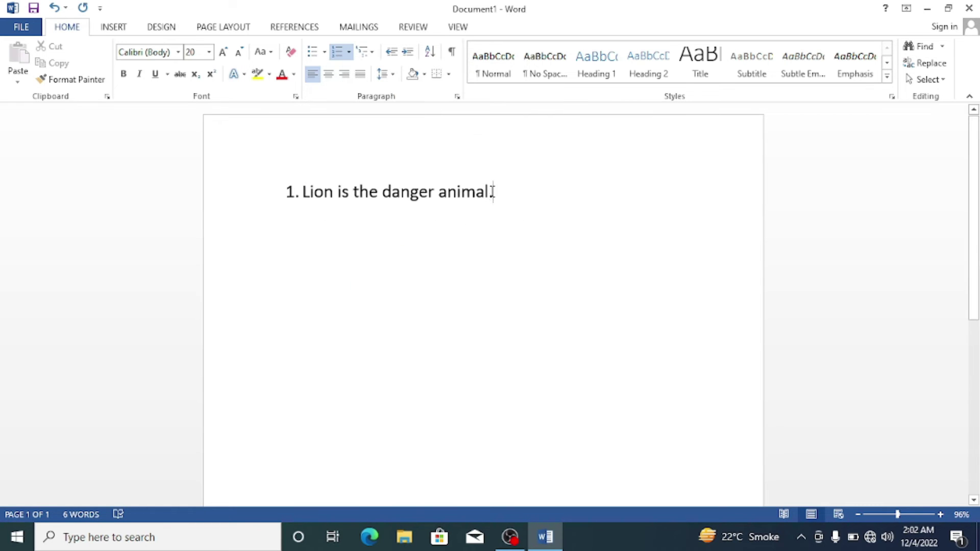
Step: Add a second numbered item reading "Jkiijk." below the sentence and start a third item
{"action": "type", "text": "."}
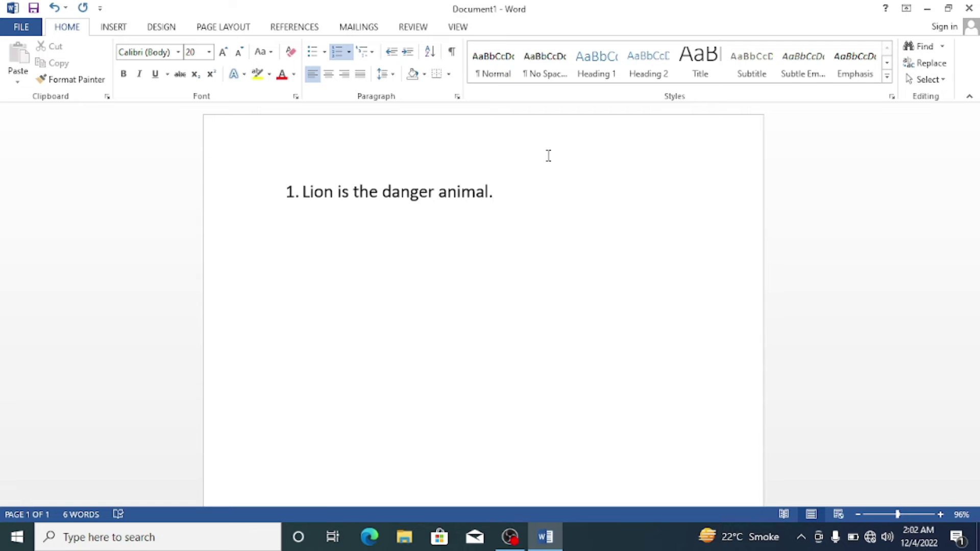
{"action": "key", "text": "Return"}
{"action": "type", "text": "jk"}
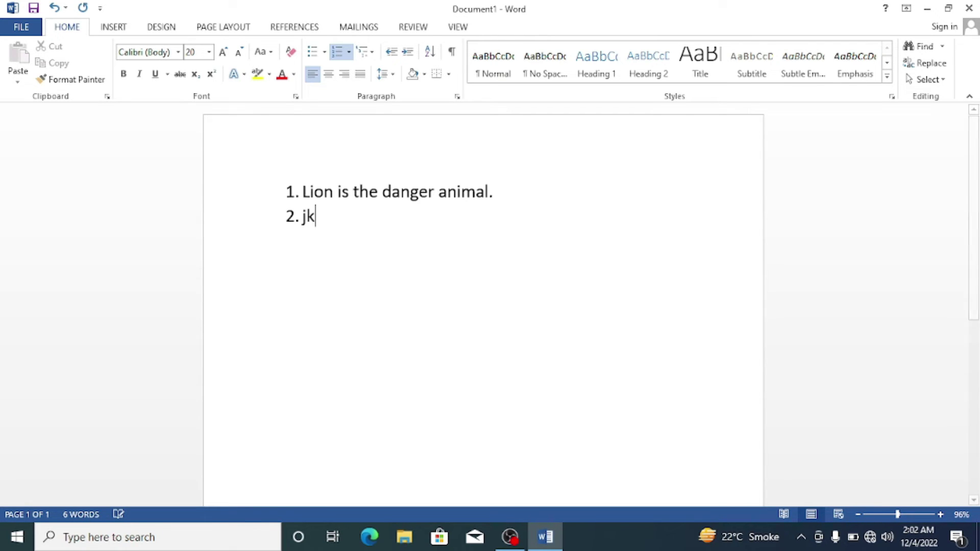
{"action": "type", "text": "iijk"}
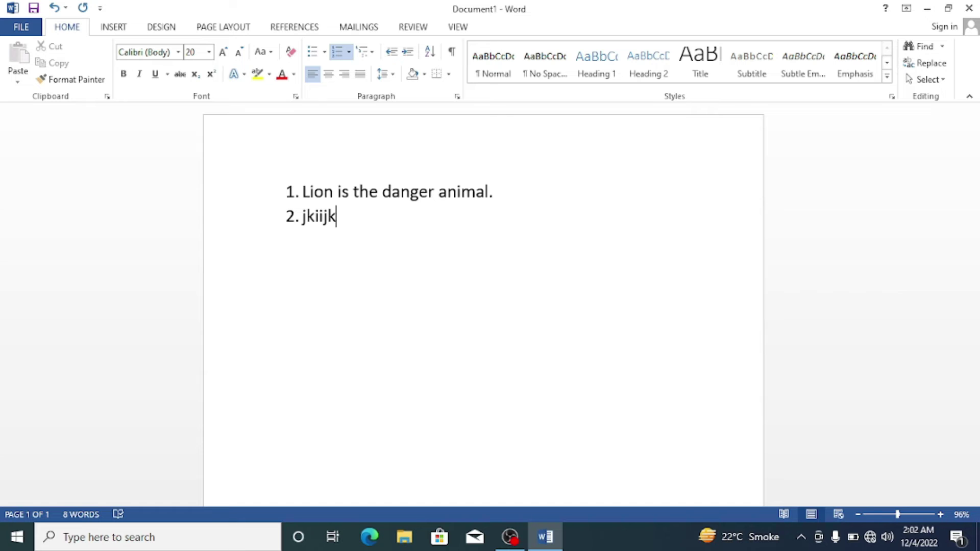
{"action": "type", "text": "."}
{"action": "key", "text": "Return"}
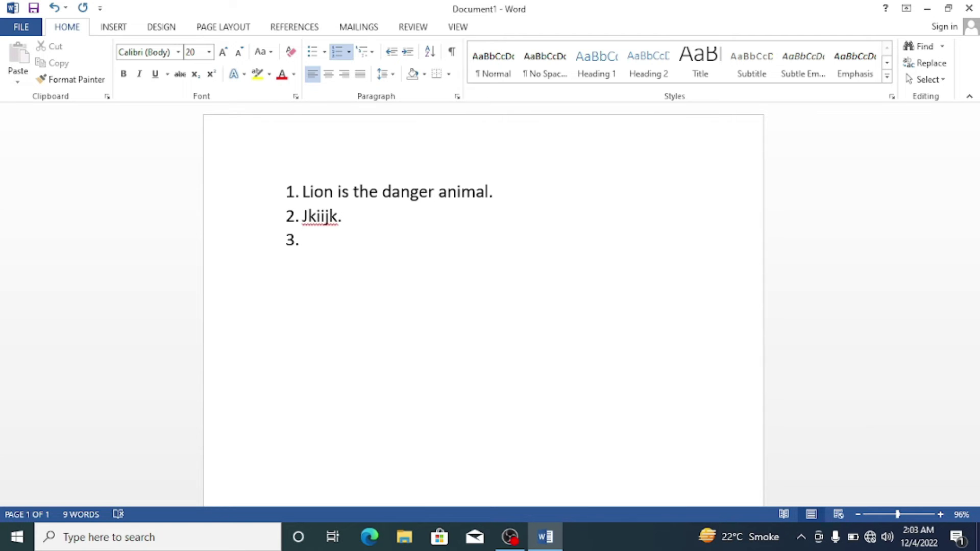
Step: Delete the second and third numbered items, leaving only the Lion sentence in the list
{"action": "key", "text": "BackSpace"}
{"action": "key", "text": "BackSpace"}
{"action": "key", "text": "BackSpace"}
{"action": "key", "text": "BackSpace"}
{"action": "key", "text": "BackSpace"}
{"action": "key", "text": "BackSpace"}
{"action": "key", "text": "BackSpace"}
{"action": "key", "text": "BackSpace"}
{"action": "key", "text": "BackSpace"}
{"action": "key", "text": "BackSpace"}
{"action": "key", "text": "BackSpace"}
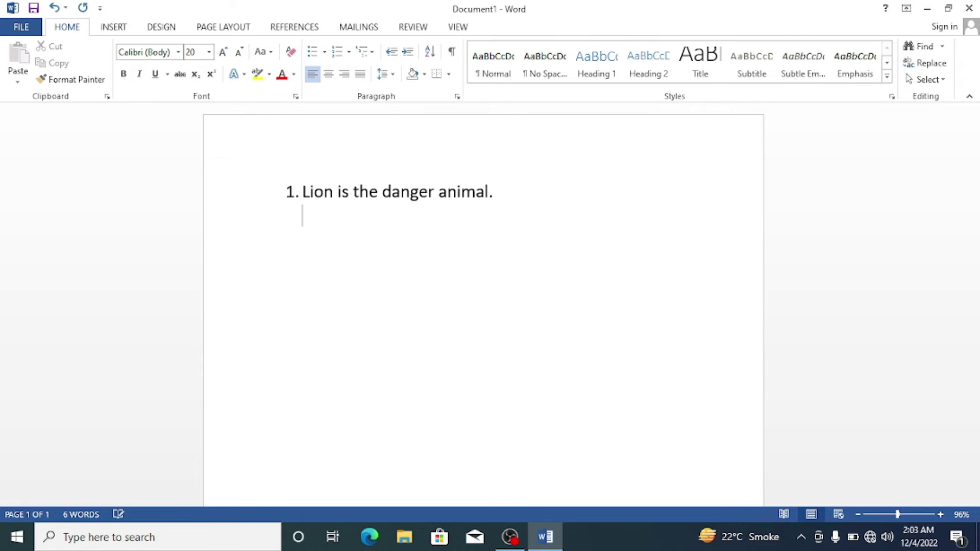
{"action": "key", "text": "BackSpace"}
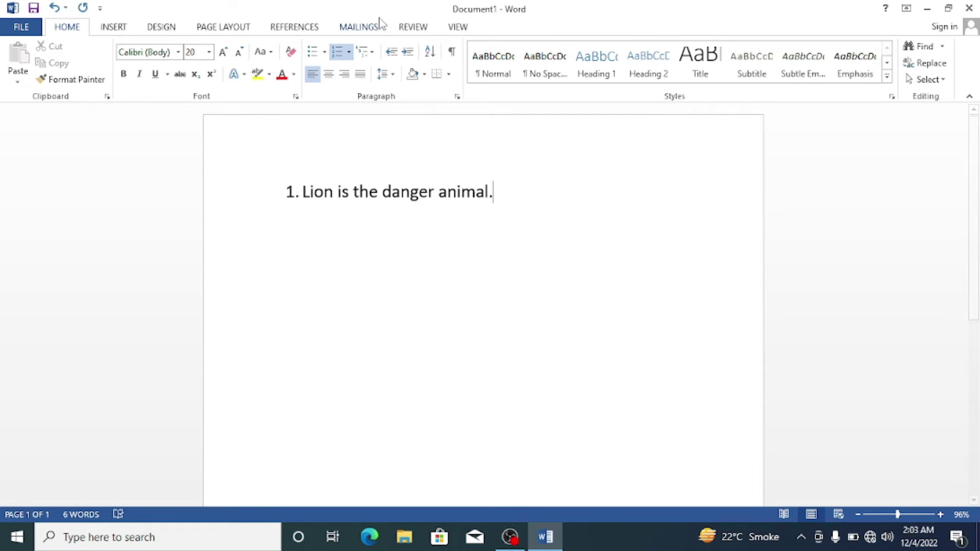
Step: Change the sentence's numbering format to I. II. III. and then to A. B. C
{"action": "left_click", "coordinate": [349, 52]}
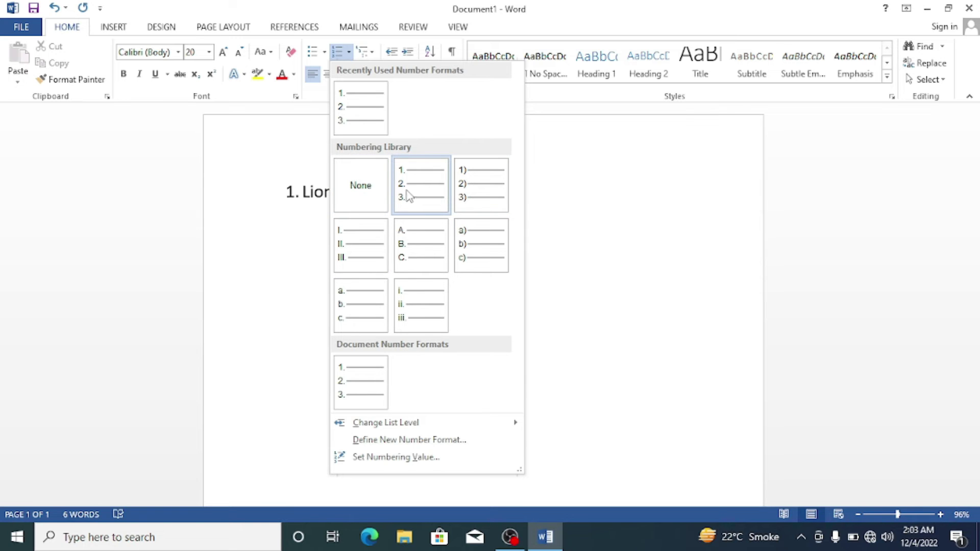
{"action": "left_click", "coordinate": [359, 235]}
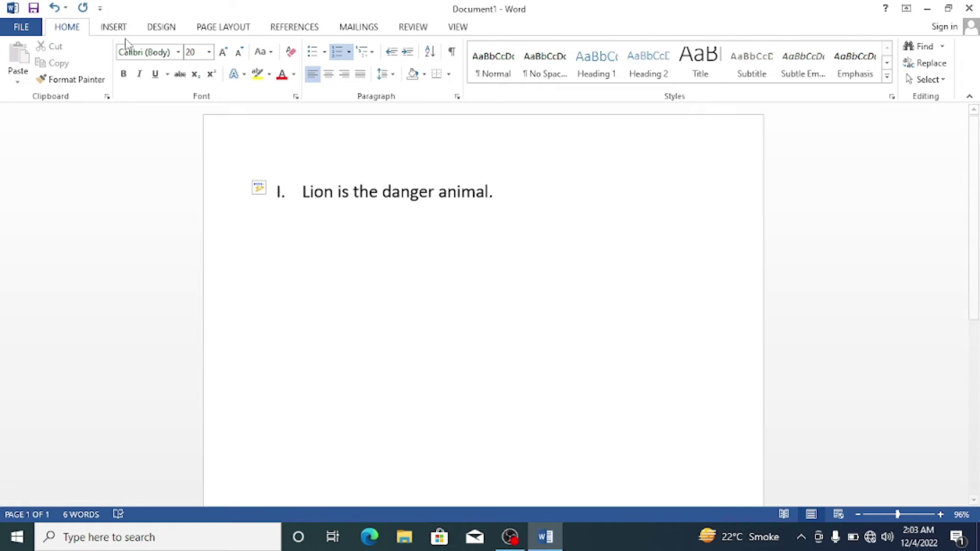
{"action": "left_click", "coordinate": [348, 51]}
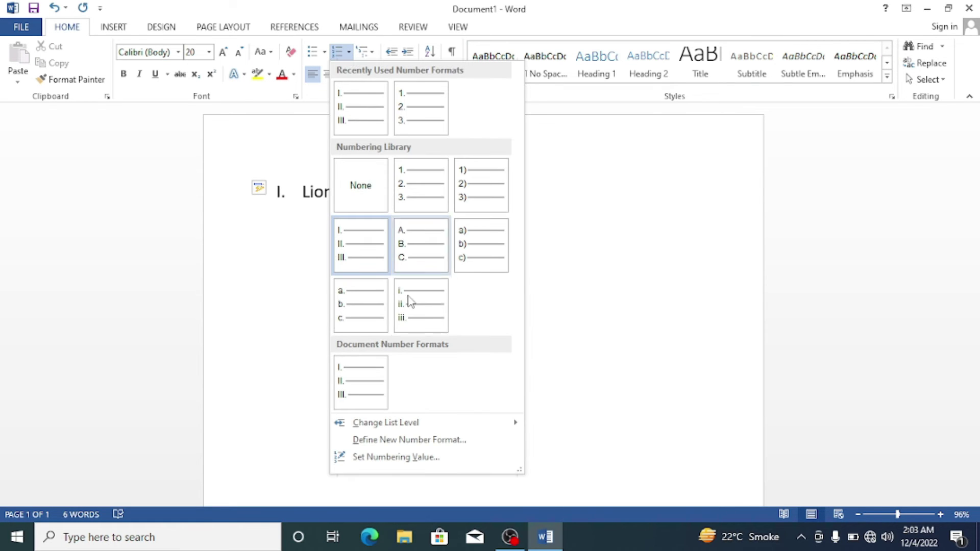
{"action": "left_click", "coordinate": [437, 245]}
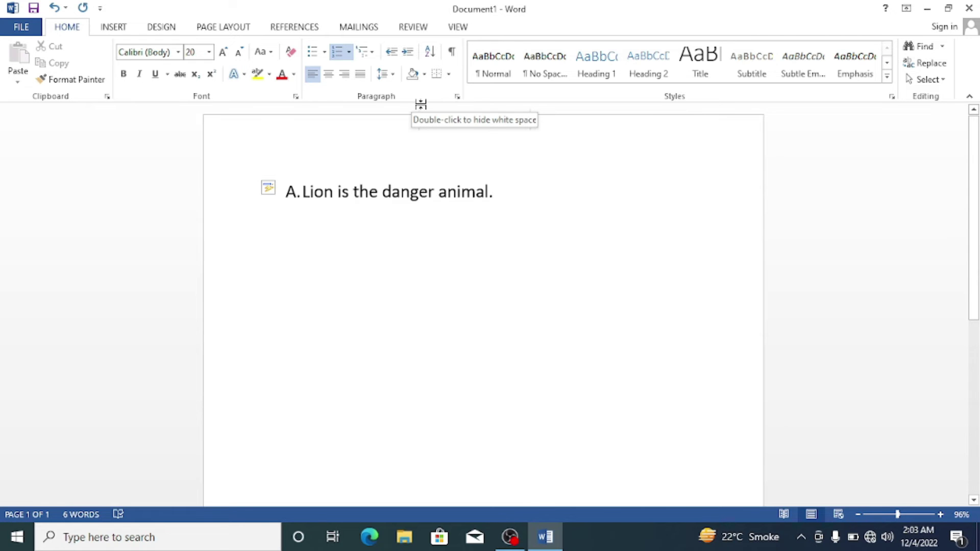
Step: Try an empty second lettered item below the sentence and remove it again
{"action": "key", "text": "Return"}
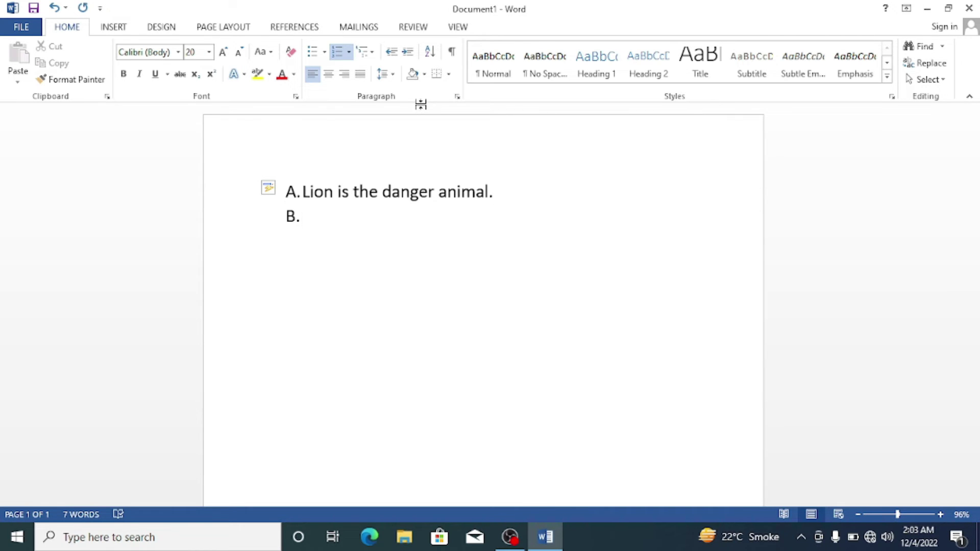
{"action": "left_click", "coordinate": [330, 43]}
{"action": "key", "text": "BackSpace"}
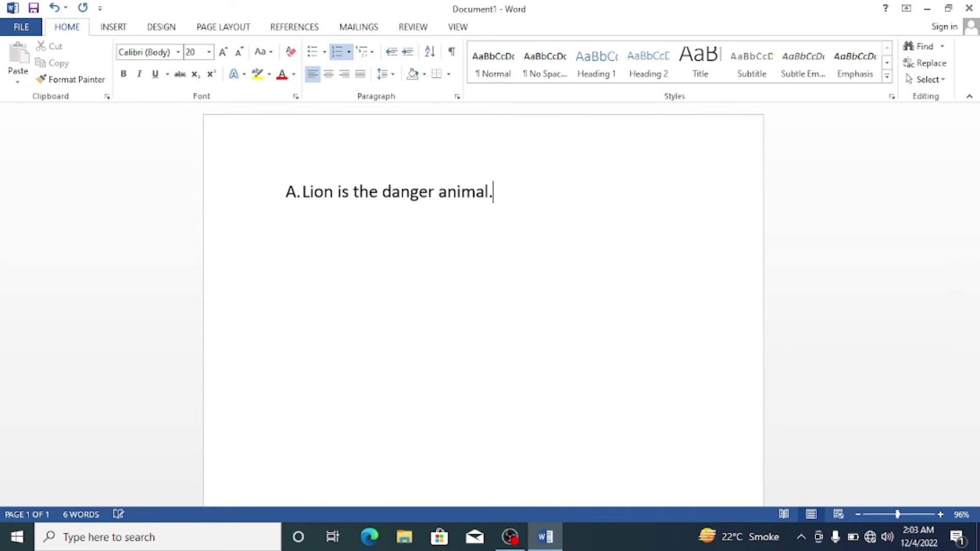
Step: Change the sentence's numbering format to a) b) c) and then to i. ii. iii
{"action": "left_click", "coordinate": [351, 52]}
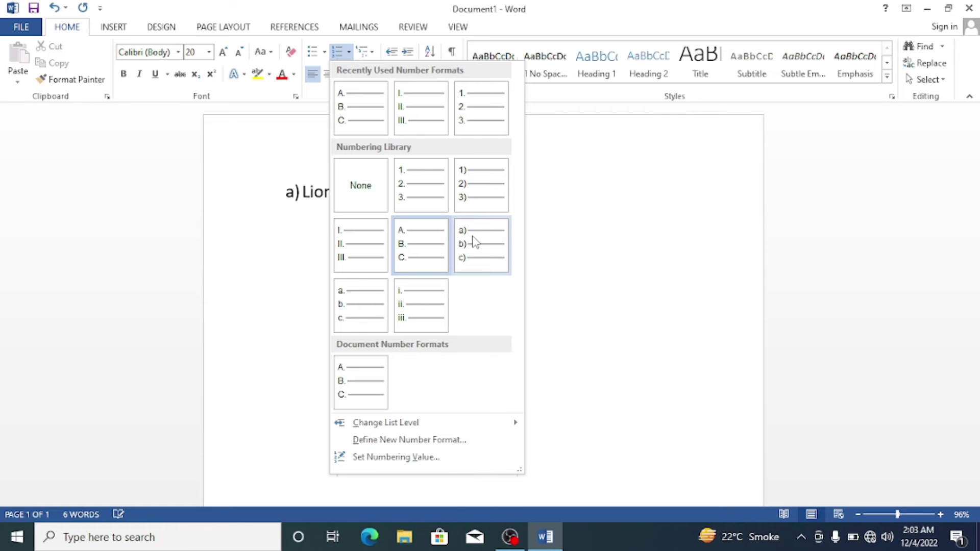
{"action": "left_click", "coordinate": [474, 240]}
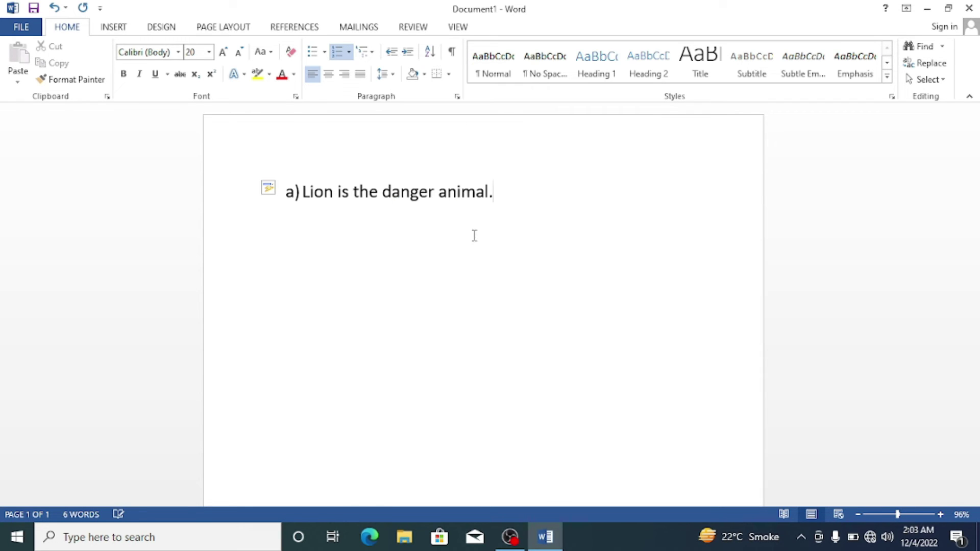
{"action": "left_click", "coordinate": [350, 51]}
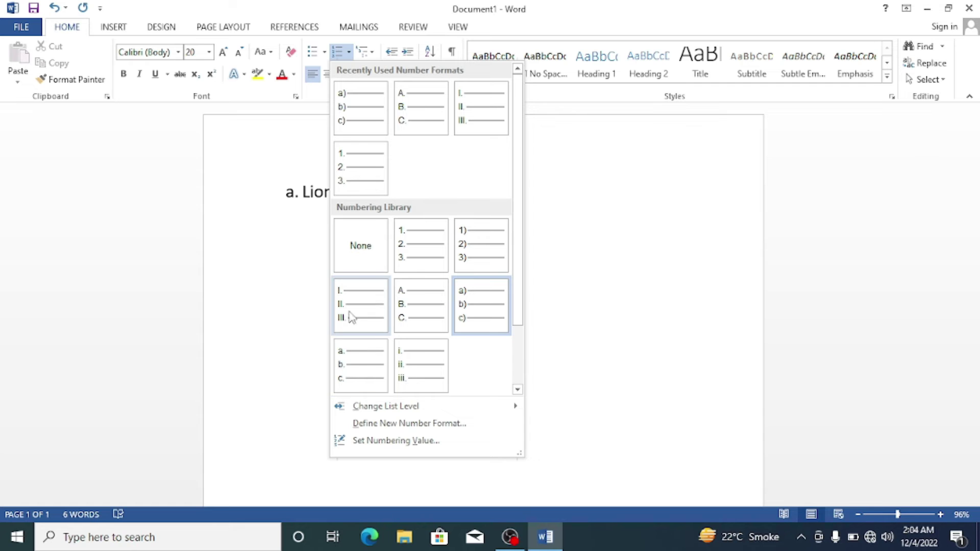
{"action": "left_click", "coordinate": [404, 363]}
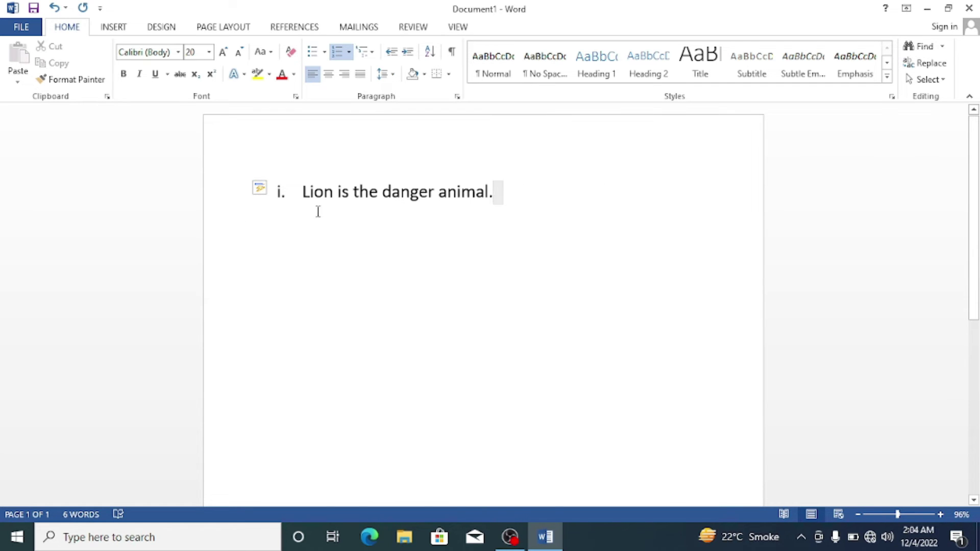
Step: Try the third list level on the whole numbered sentence and return it to the first level
{"action": "left_click", "coordinate": [223, 191]}
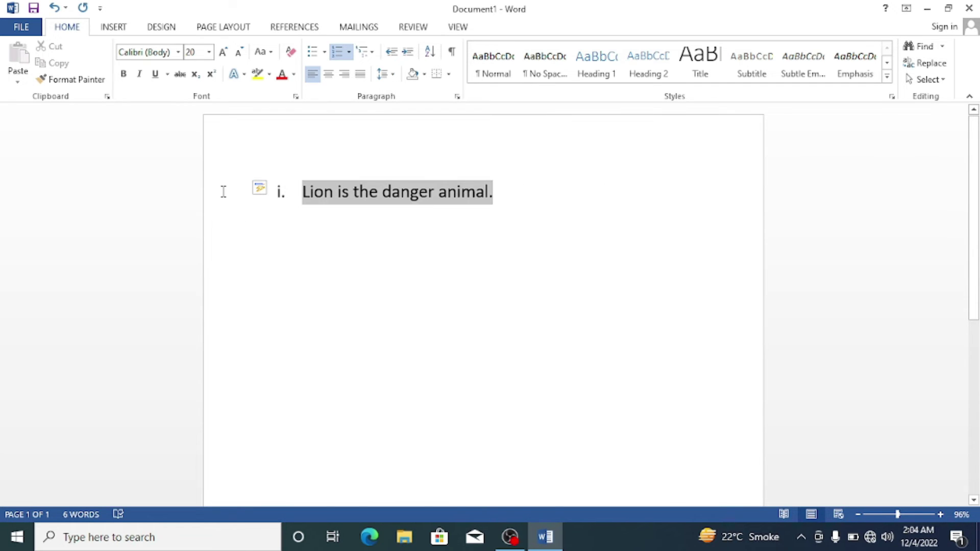
{"action": "left_click", "coordinate": [349, 52]}
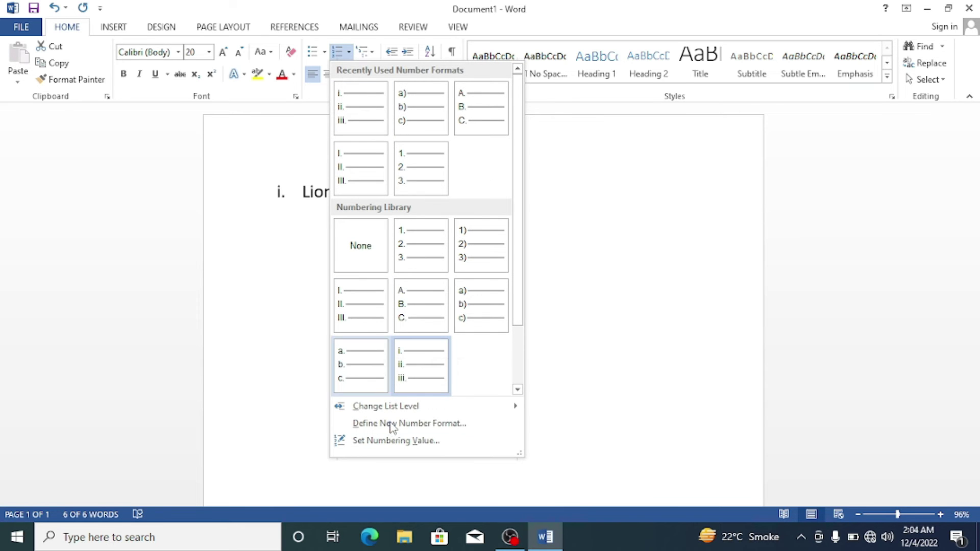
{"action": "mouse_move", "coordinate": [395, 414]}
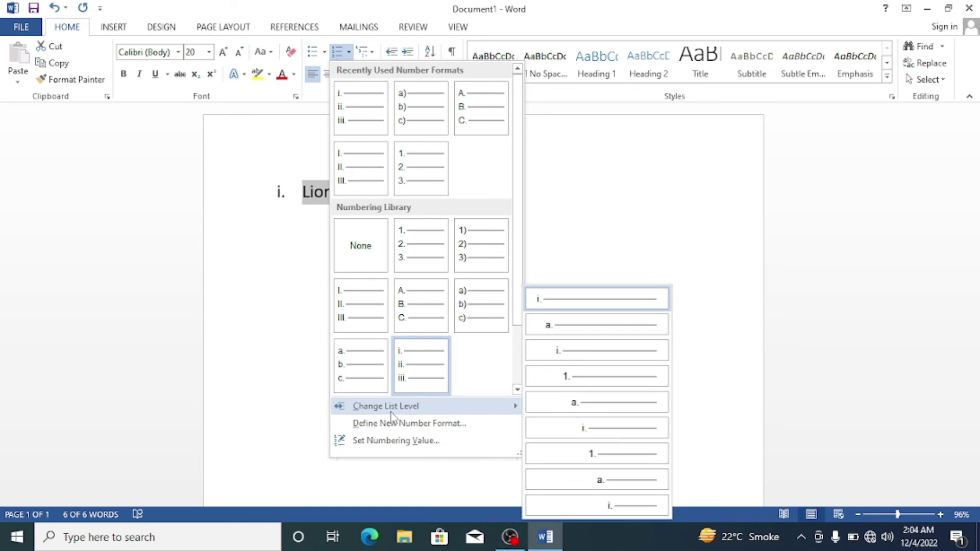
{"action": "left_click", "coordinate": [579, 357]}
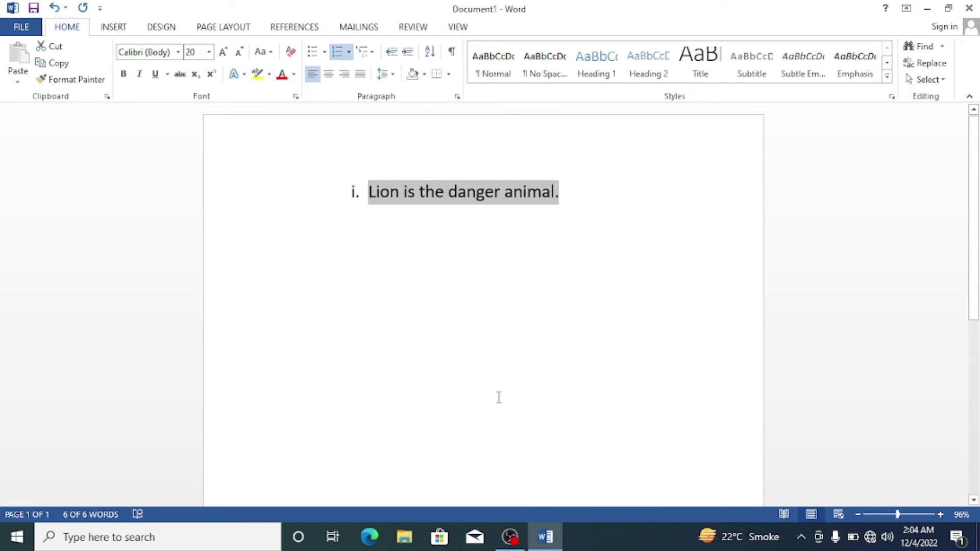
{"action": "left_click", "coordinate": [348, 52]}
{"action": "mouse_move", "coordinate": [388, 408]}
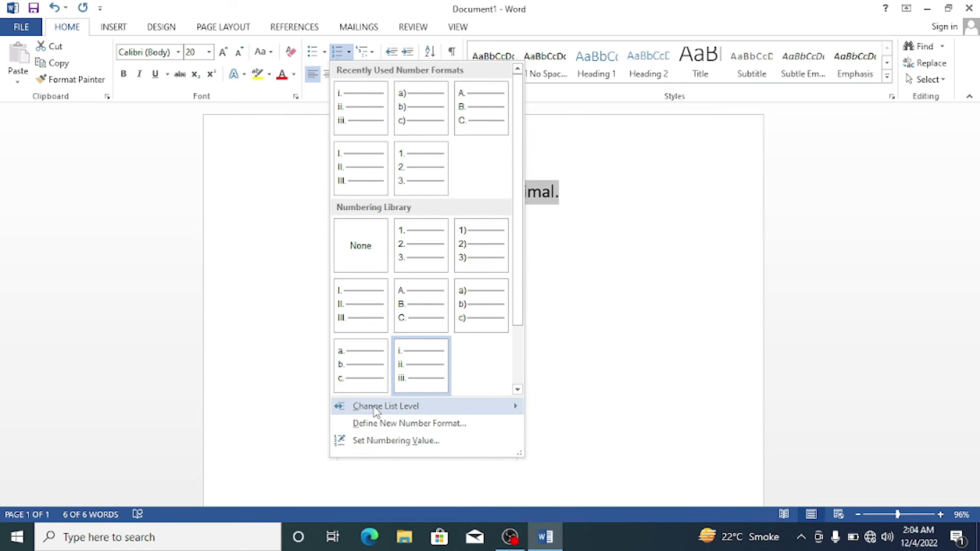
{"action": "mouse_move", "coordinate": [352, 406]}
{"action": "left_click", "coordinate": [609, 301]}
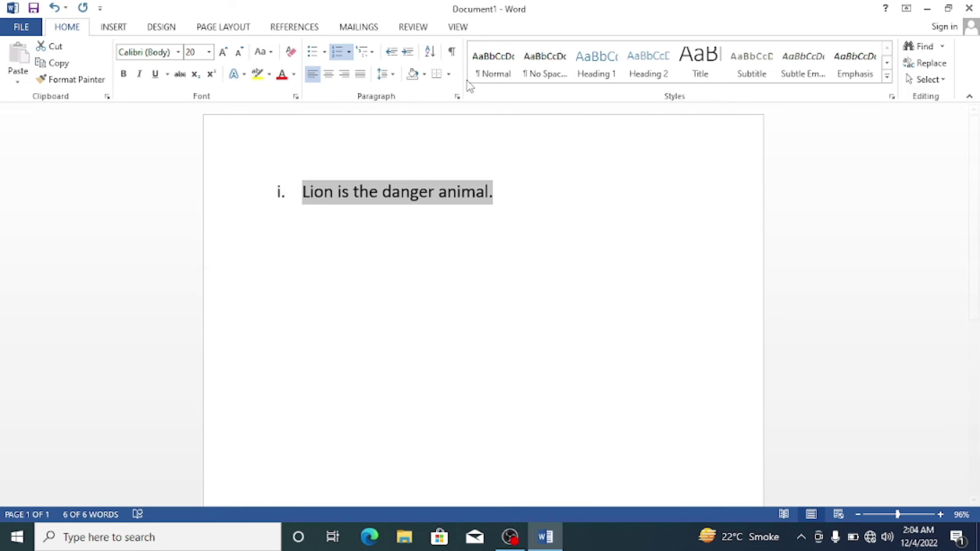
Step: Start defining a new number format for the sentence using the 1st, 2nd, 3rd number style
{"action": "left_click", "coordinate": [348, 51]}
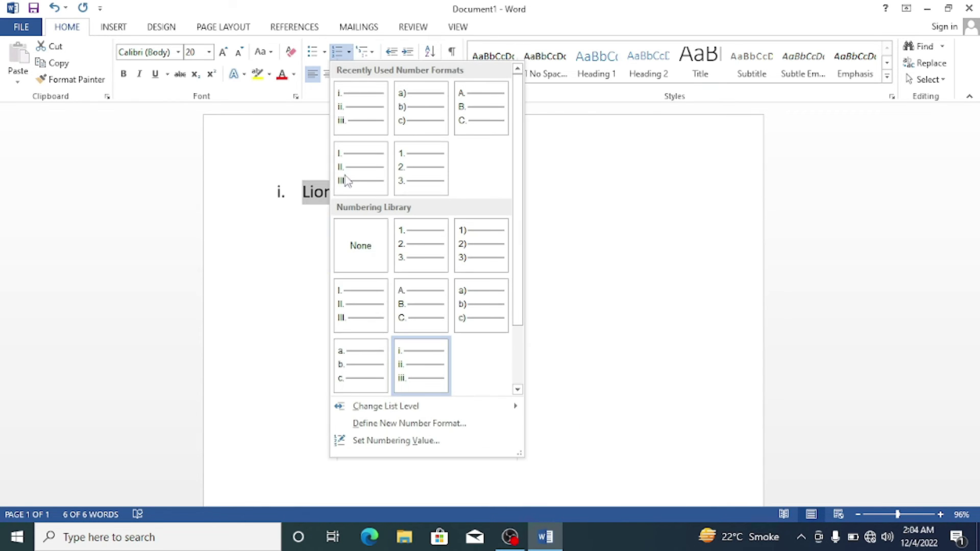
{"action": "left_click", "coordinate": [439, 425]}
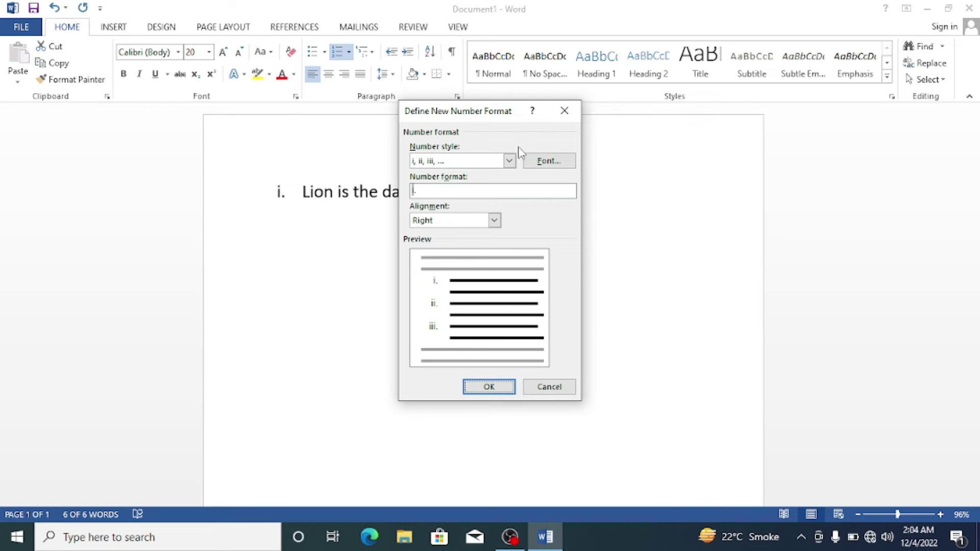
{"action": "left_click", "coordinate": [509, 161]}
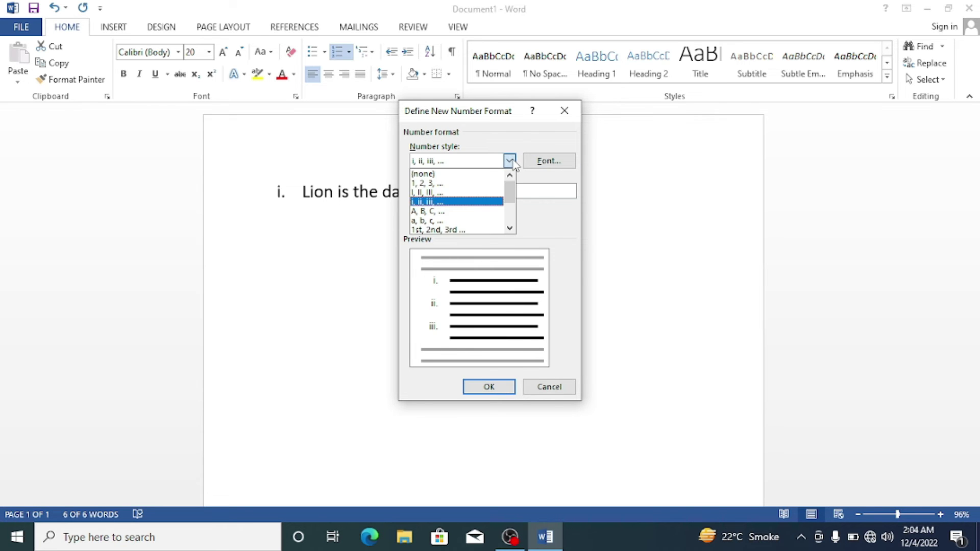
{"action": "left_click", "coordinate": [438, 229]}
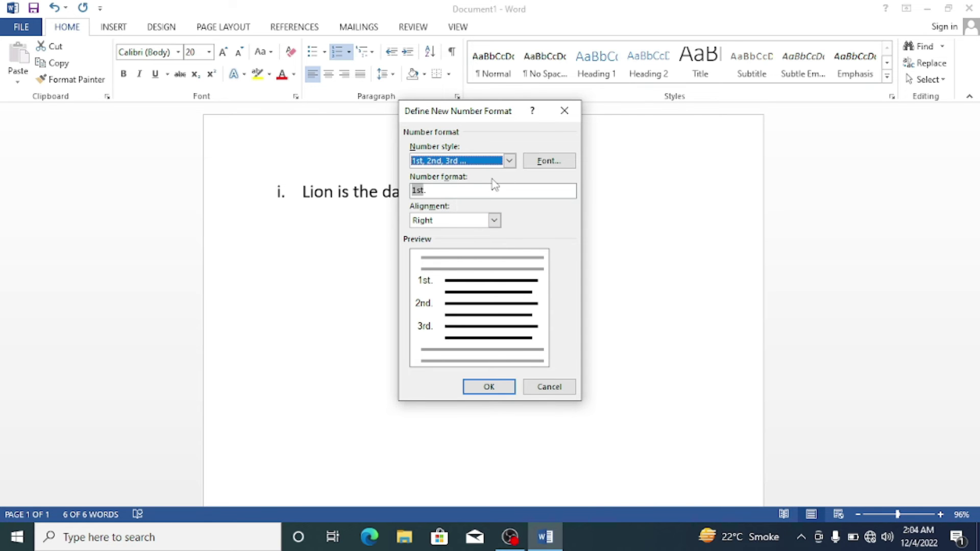
Step: Set the new number format's font to 20th Century Font, Bold, size 20
{"action": "left_click", "coordinate": [549, 161]}
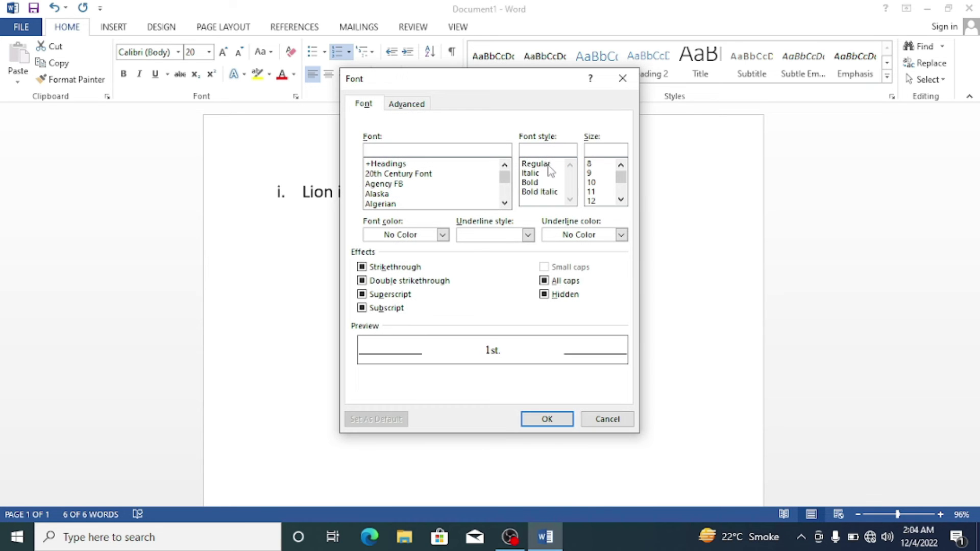
{"action": "left_click", "coordinate": [395, 175]}
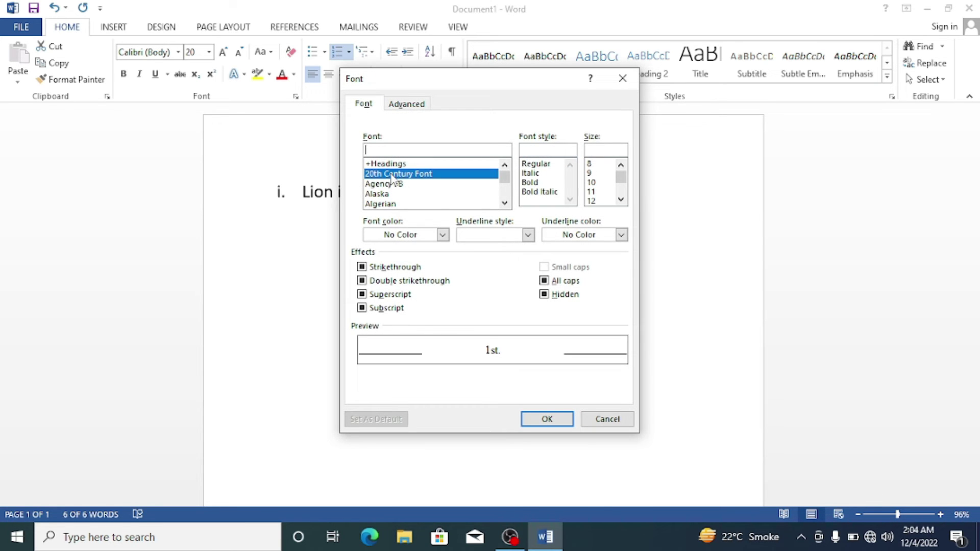
{"action": "left_click", "coordinate": [531, 182]}
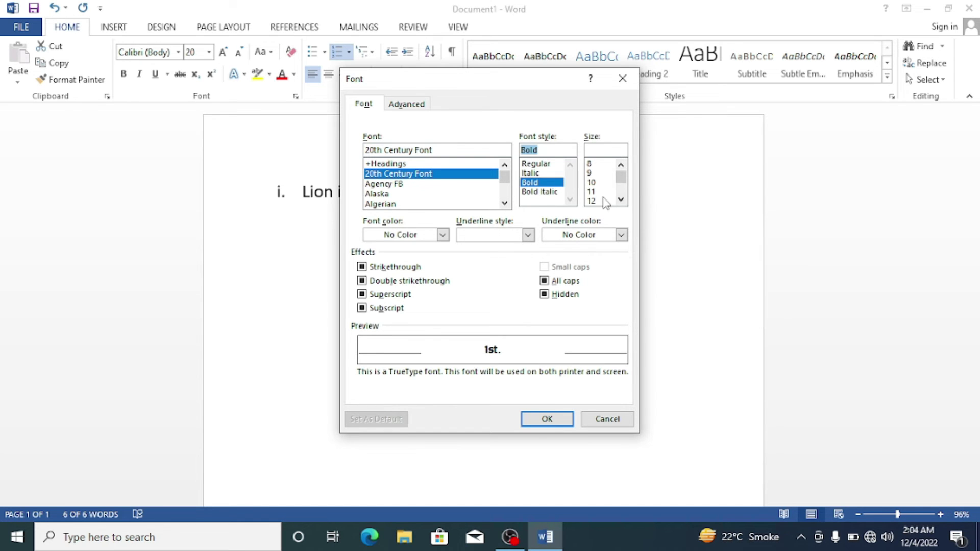
{"action": "scroll", "coordinate": [599, 197], "scroll_direction": "down", "scroll_amount": 2}
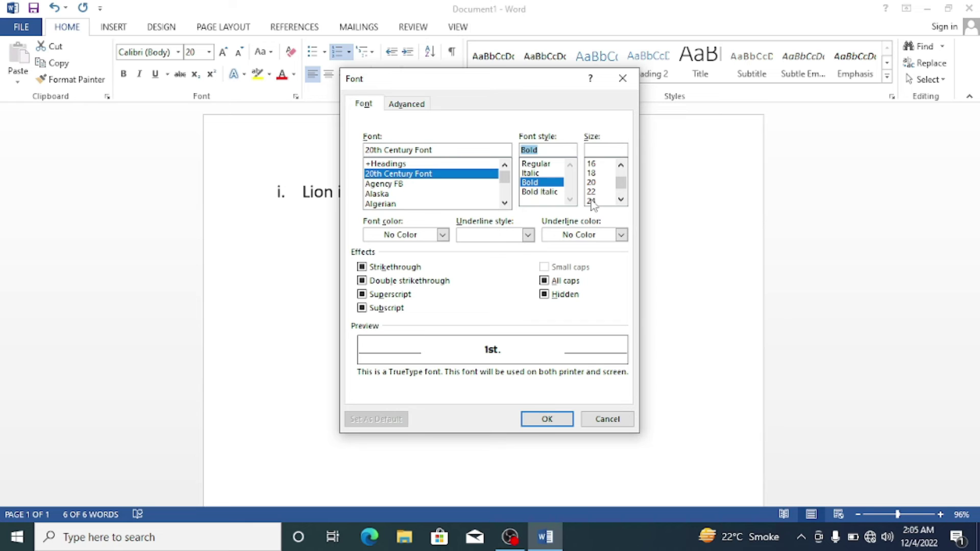
{"action": "left_click", "coordinate": [593, 183]}
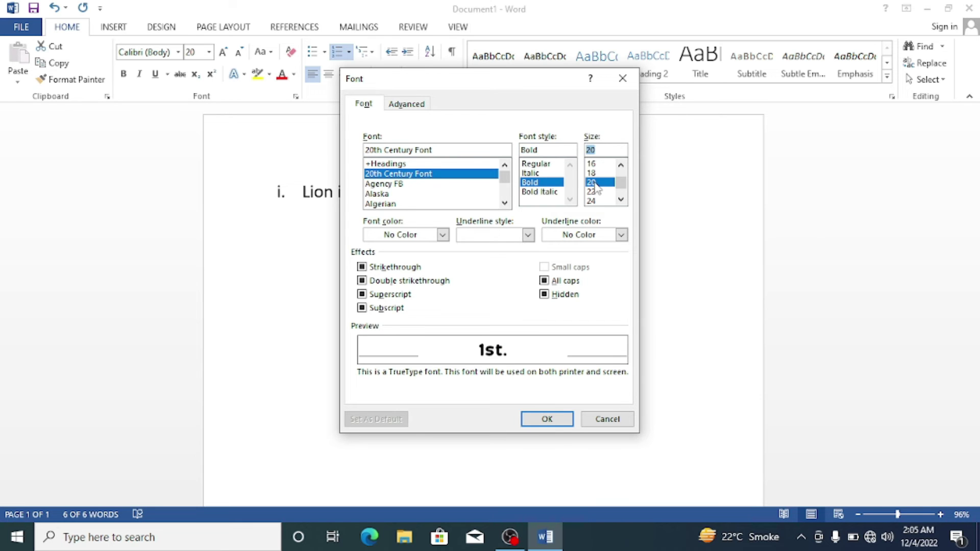
Step: Give the numbers a red font color and a red dash-dot underline, and apply the new number format to the sentence
{"action": "left_click", "coordinate": [442, 235]}
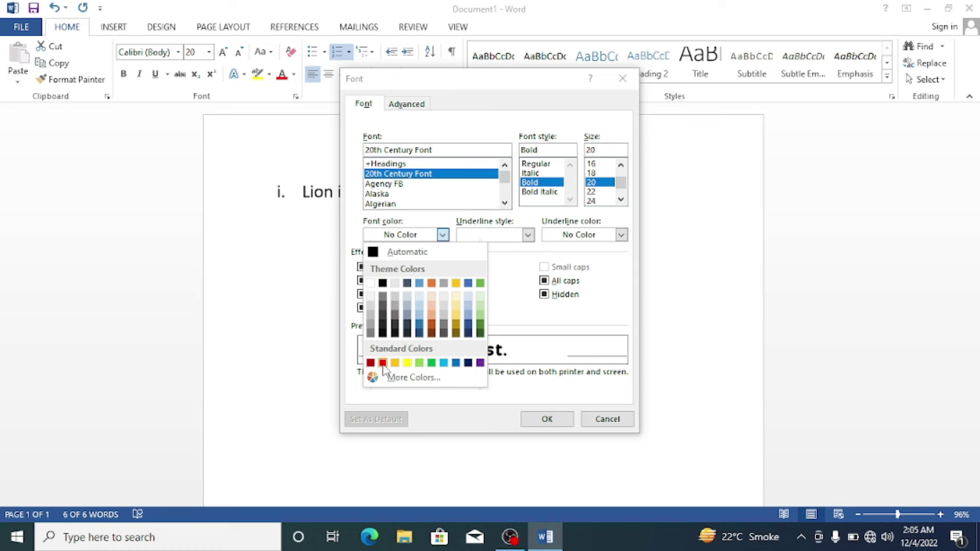
{"action": "left_click", "coordinate": [383, 363]}
{"action": "left_click", "coordinate": [528, 235]}
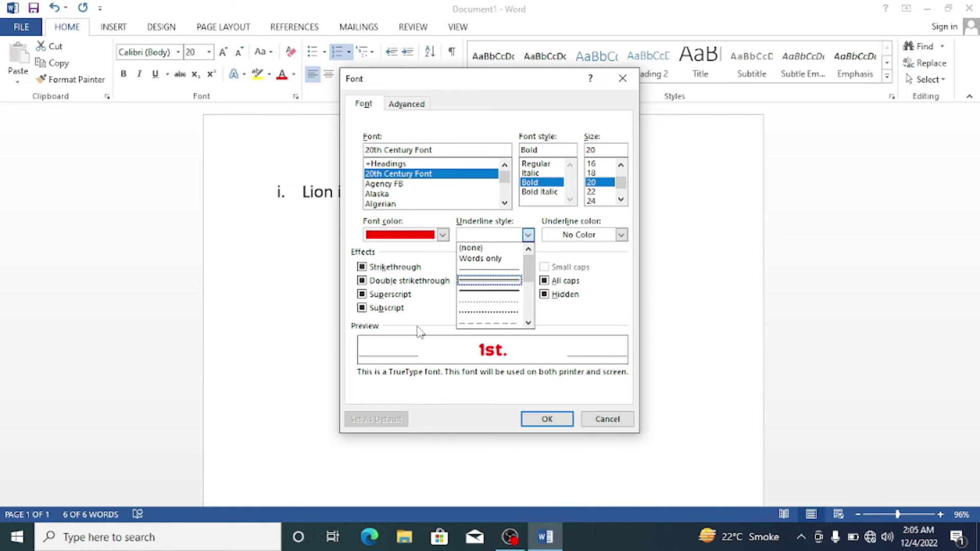
{"action": "scroll", "coordinate": [472, 319], "scroll_direction": "down", "scroll_amount": 2}
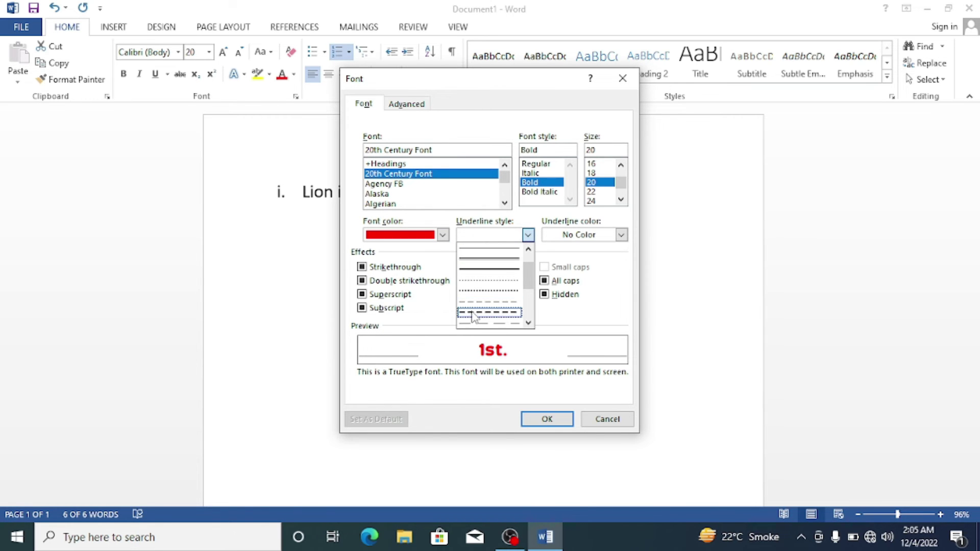
{"action": "scroll", "coordinate": [475, 317], "scroll_direction": "down", "scroll_amount": 4}
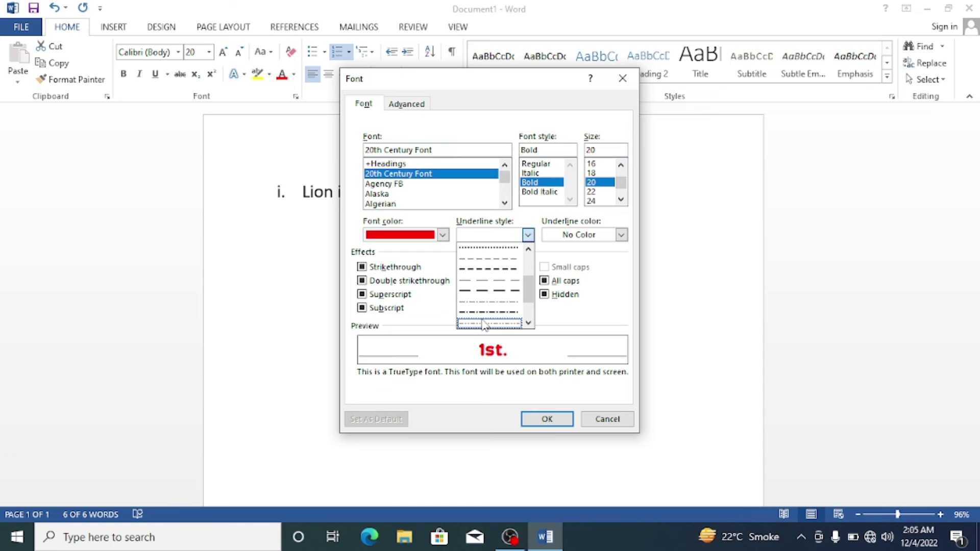
{"action": "left_click", "coordinate": [484, 323]}
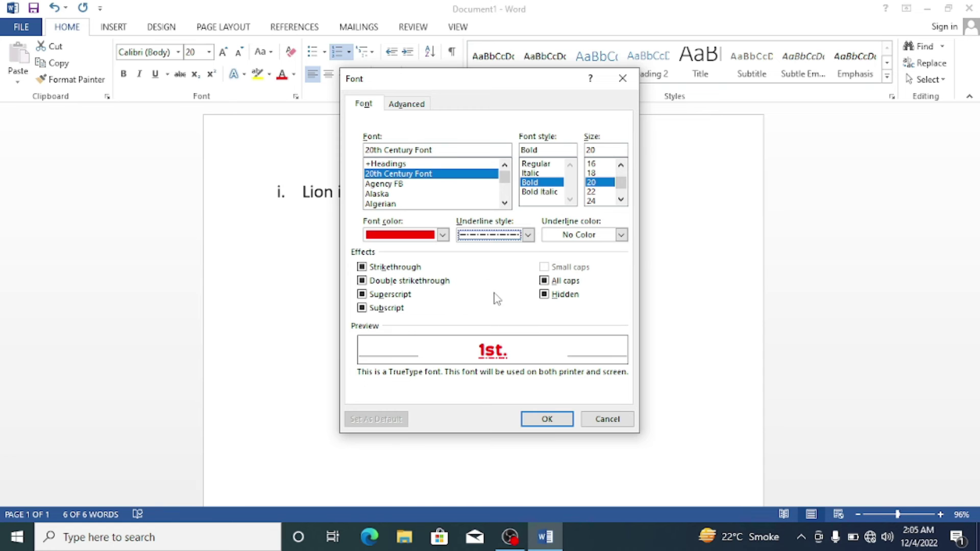
{"action": "left_click", "coordinate": [621, 235]}
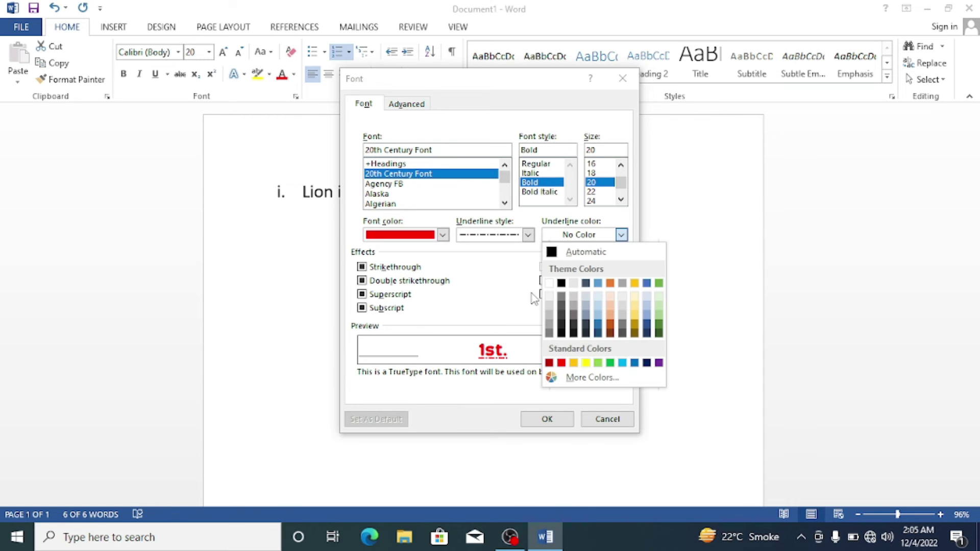
{"action": "left_click", "coordinate": [561, 363]}
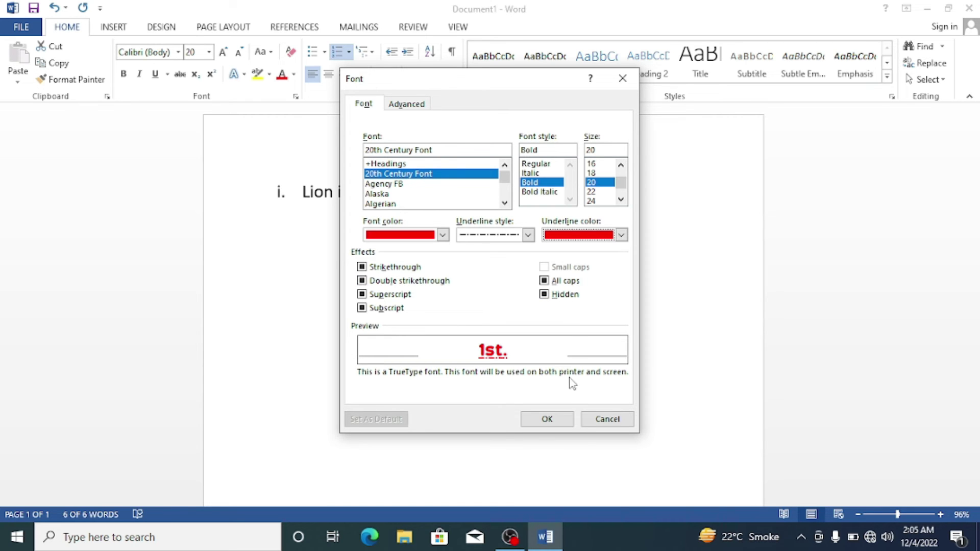
{"action": "left_click", "coordinate": [546, 420]}
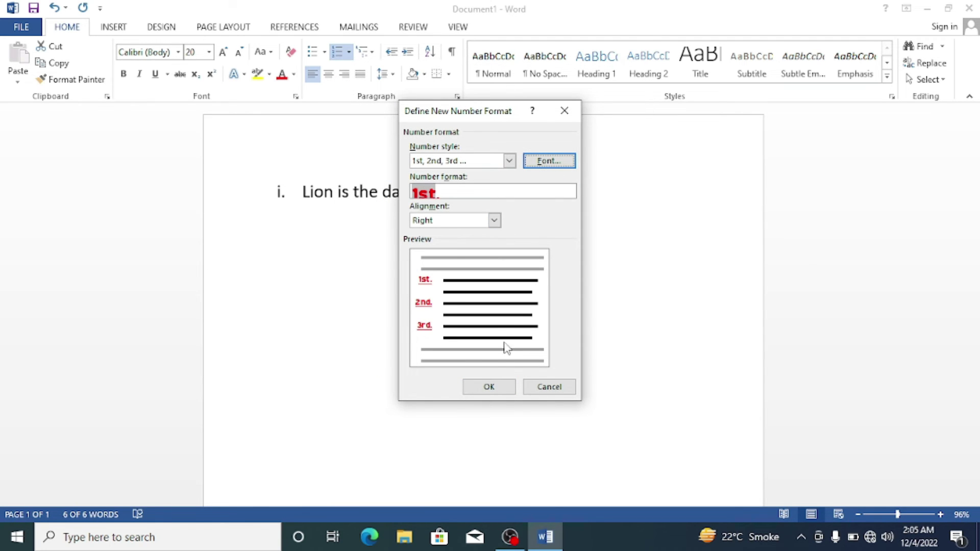
{"action": "left_click", "coordinate": [490, 387]}
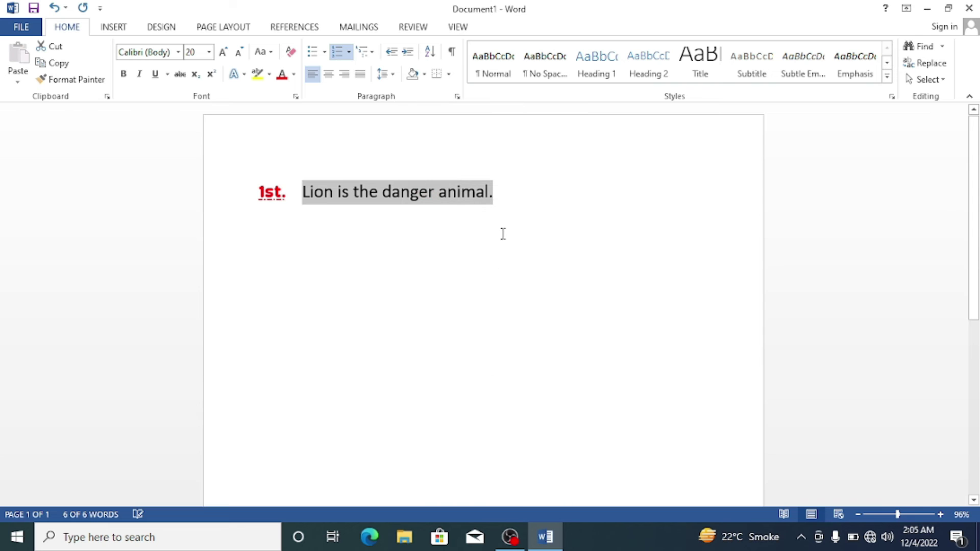
Step: Add two test items, "gfjjckj\" and "fuyhgi", below the numbered sentence and end the list
{"action": "left_click", "coordinate": [508, 217]}
{"action": "left_click", "coordinate": [498, 187]}
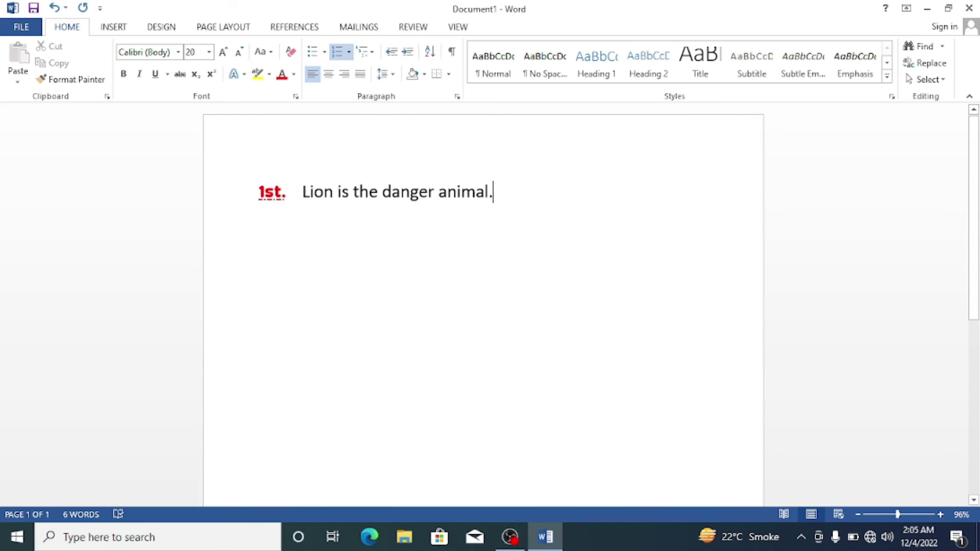
{"action": "key", "text": "Return"}
{"action": "type", "text": "gfjjckj"}
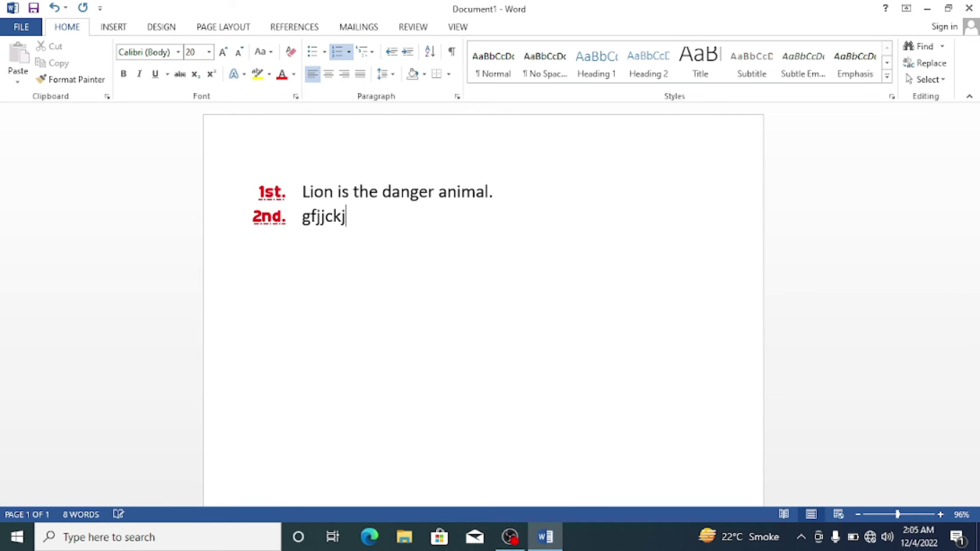
{"action": "type", "text": "\\"}
{"action": "key", "text": "Return"}
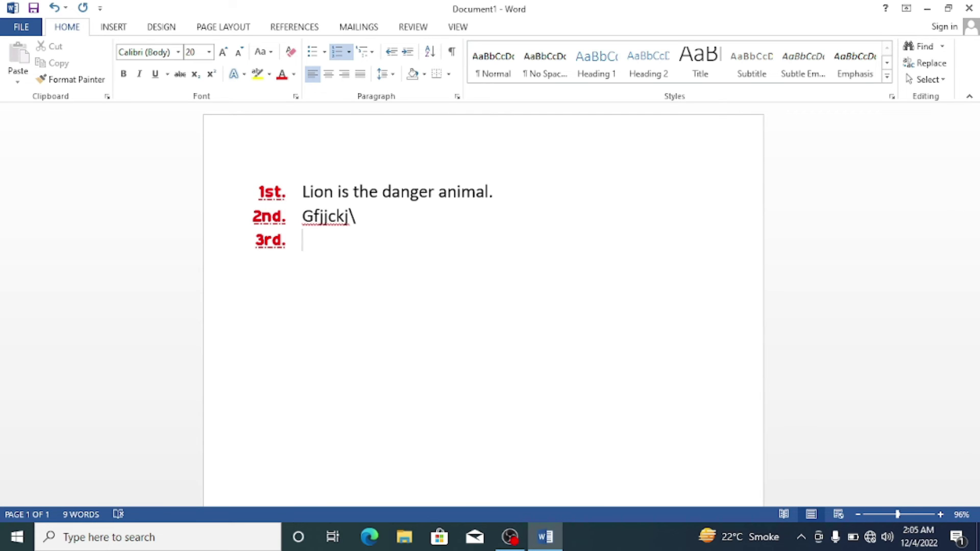
{"action": "type", "text": "fuyhgi"}
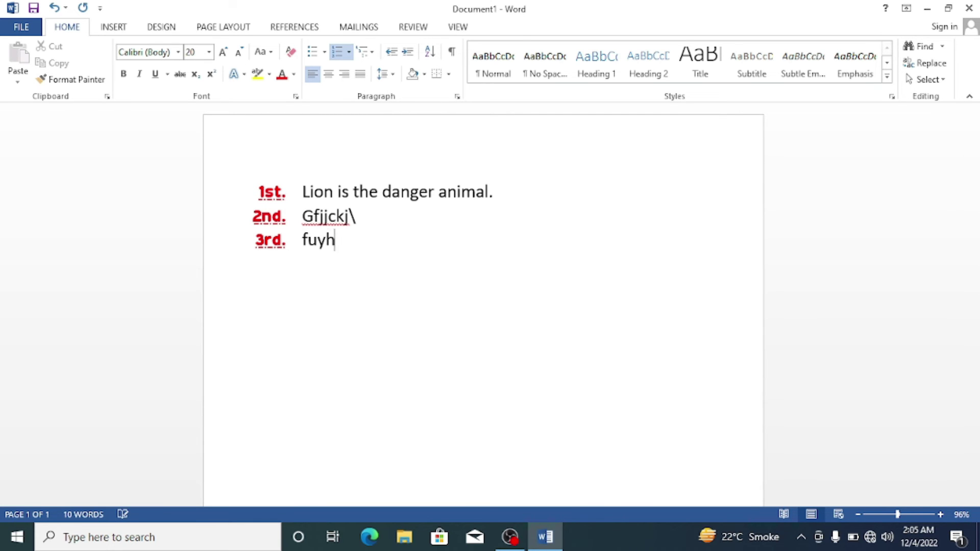
{"action": "key", "text": "Return"}
{"action": "key", "text": "Return"}
{"action": "key", "text": "Return"}
{"action": "key", "text": "Return"}
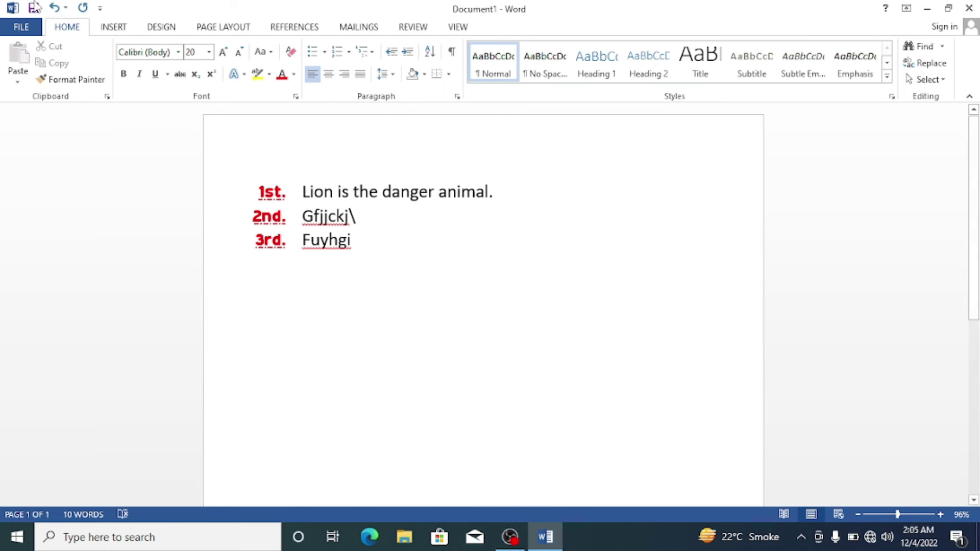
Step: Undo the added test items so only the first numbered sentence remains
{"action": "key", "text": "ctrl+z"}
{"action": "key", "text": "ctrl+z"}
{"action": "key", "text": "ctrl+z"}
{"action": "key", "text": "ctrl+z"}
{"action": "key", "text": "ctrl+z"}
{"action": "key", "text": "ctrl+z"}
{"action": "key", "text": "ctrl+z"}
{"action": "key", "text": "ctrl+z"}
{"action": "key", "text": "ctrl+z"}
{"action": "key", "text": "ctrl+z"}
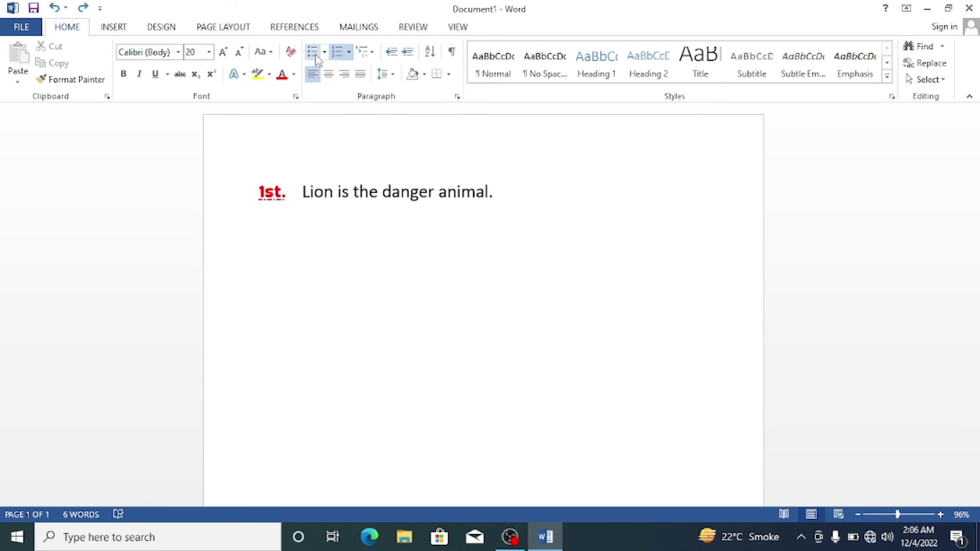
Step: Set the sentence's numbering value to 4th as the start of a new list
{"action": "left_click", "coordinate": [350, 53]}
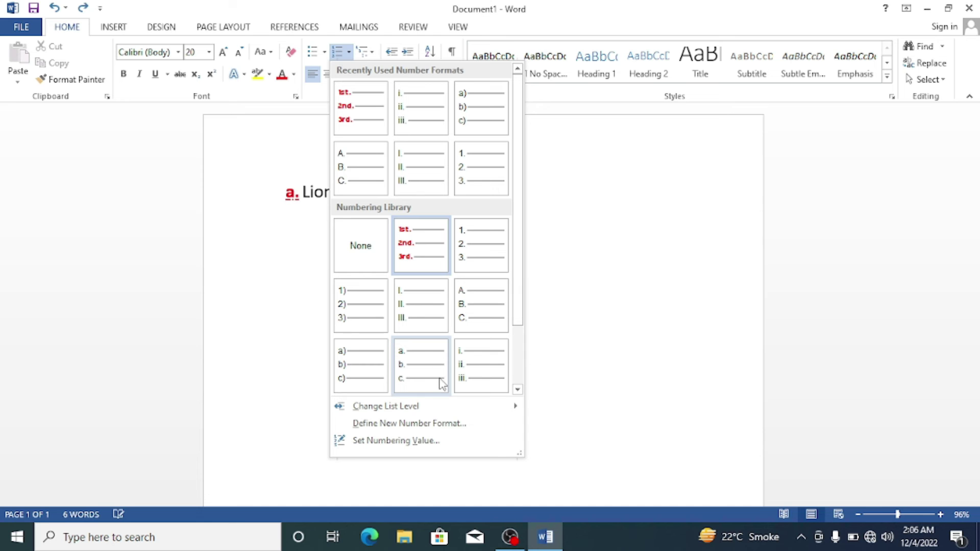
{"action": "left_click", "coordinate": [442, 443]}
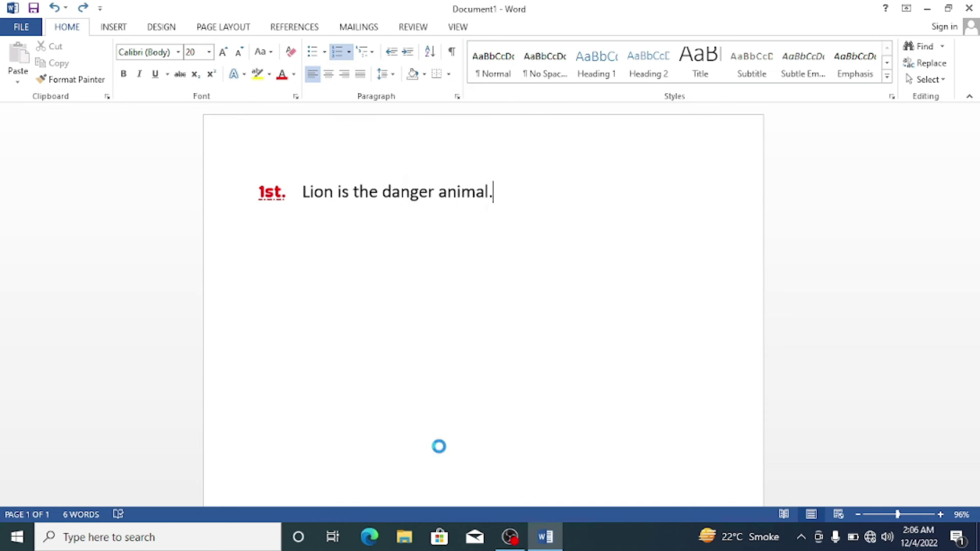
{"action": "left_click", "coordinate": [449, 269]}
{"action": "left_click", "coordinate": [449, 269]}
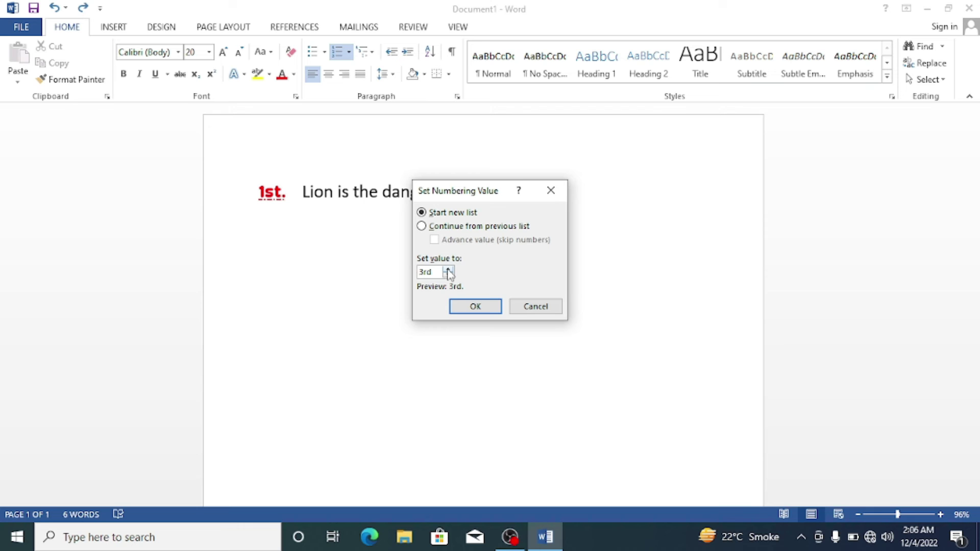
{"action": "left_click", "coordinate": [448, 269]}
{"action": "left_click", "coordinate": [478, 307]}
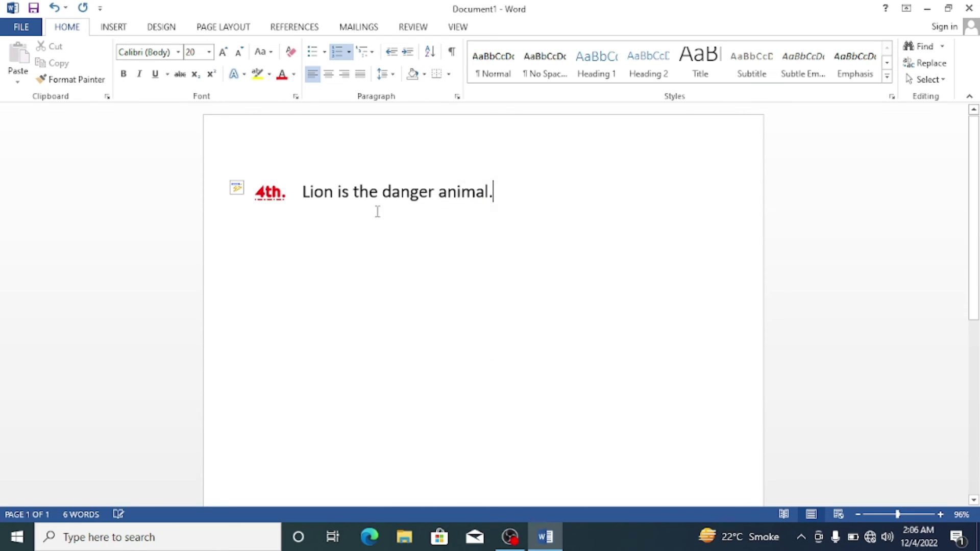
Step: Set the sentence's numbering value to 1st as the start of a new list
{"action": "left_click", "coordinate": [349, 52]}
{"action": "left_click", "coordinate": [439, 436]}
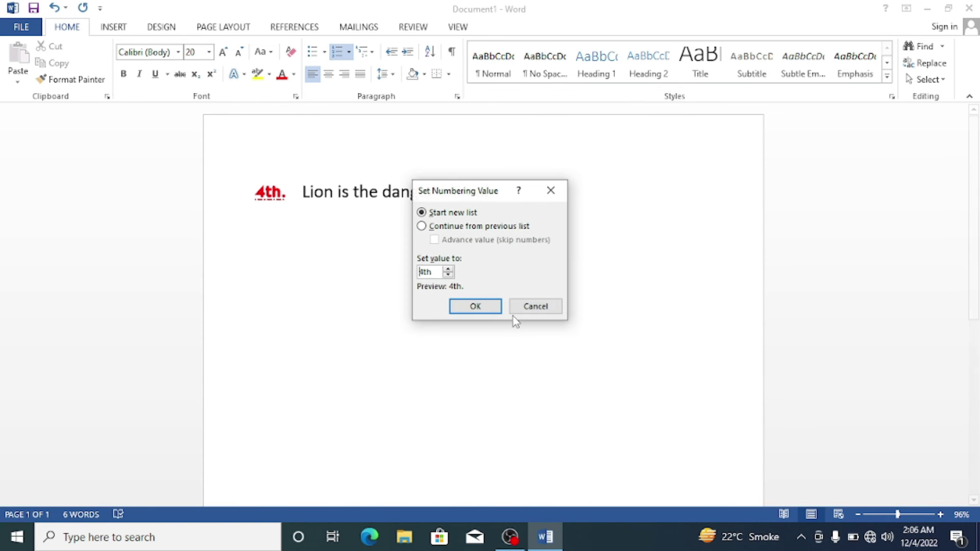
{"action": "left_click", "coordinate": [449, 275]}
{"action": "left_click", "coordinate": [448, 276]}
{"action": "left_click", "coordinate": [449, 276]}
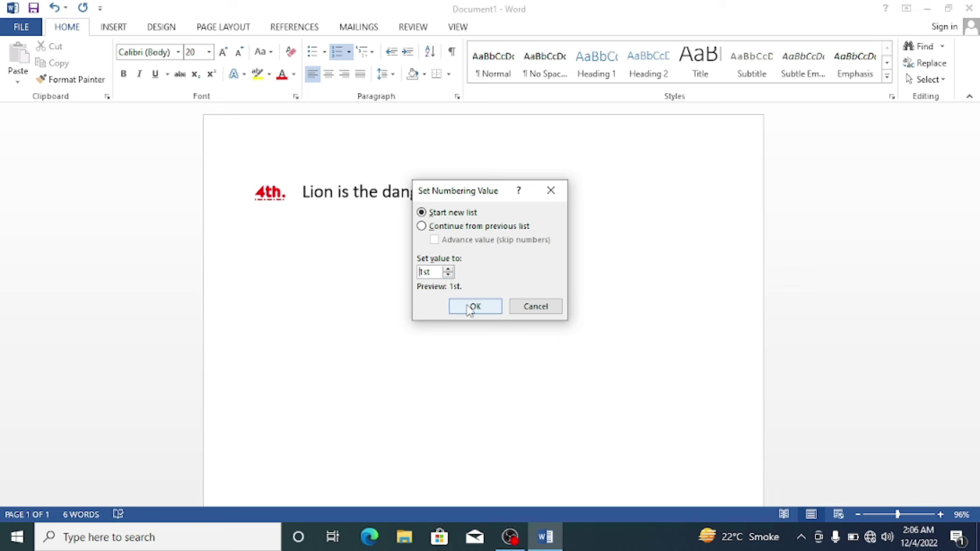
{"action": "left_click", "coordinate": [449, 269]}
{"action": "left_click", "coordinate": [448, 275]}
{"action": "left_click", "coordinate": [448, 276]}
{"action": "left_click", "coordinate": [448, 269]}
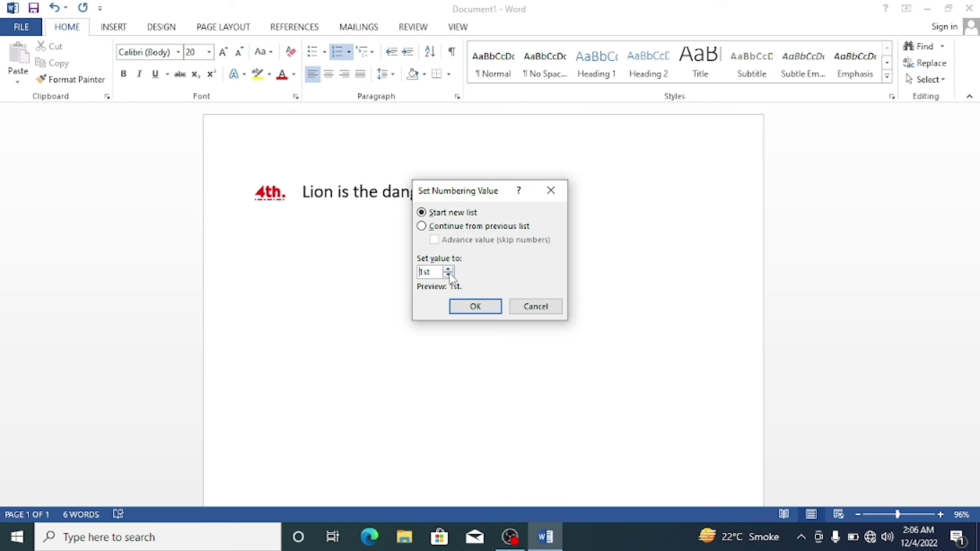
{"action": "left_click", "coordinate": [467, 309]}
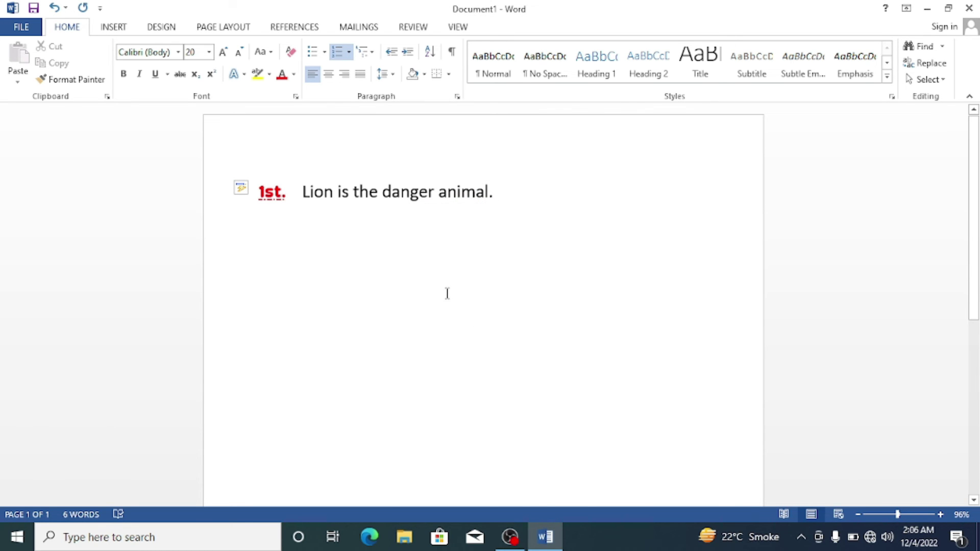
Step: Remove the red 1st. numbering from the sentence "Lion is the danger animal."
{"action": "left_click", "coordinate": [350, 53]}
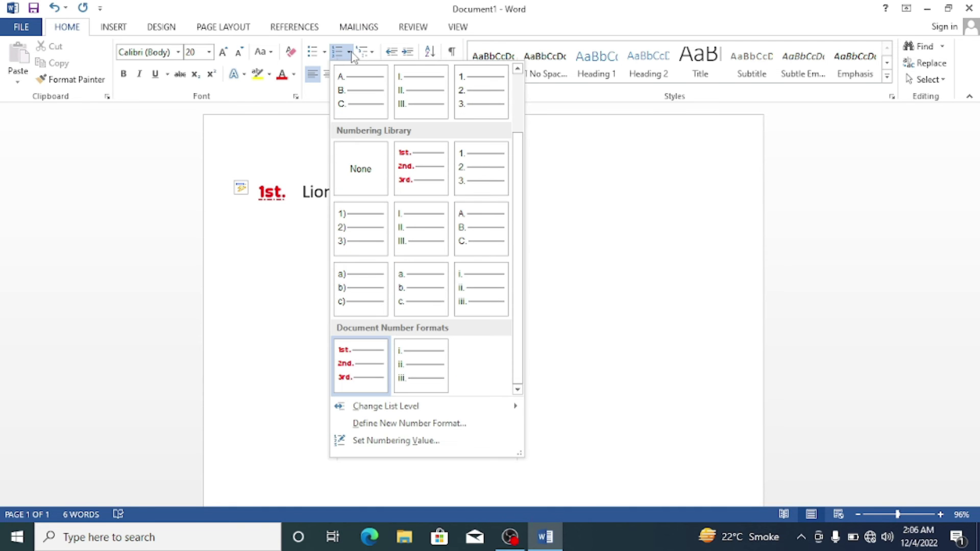
{"action": "left_click", "coordinate": [564, 128]}
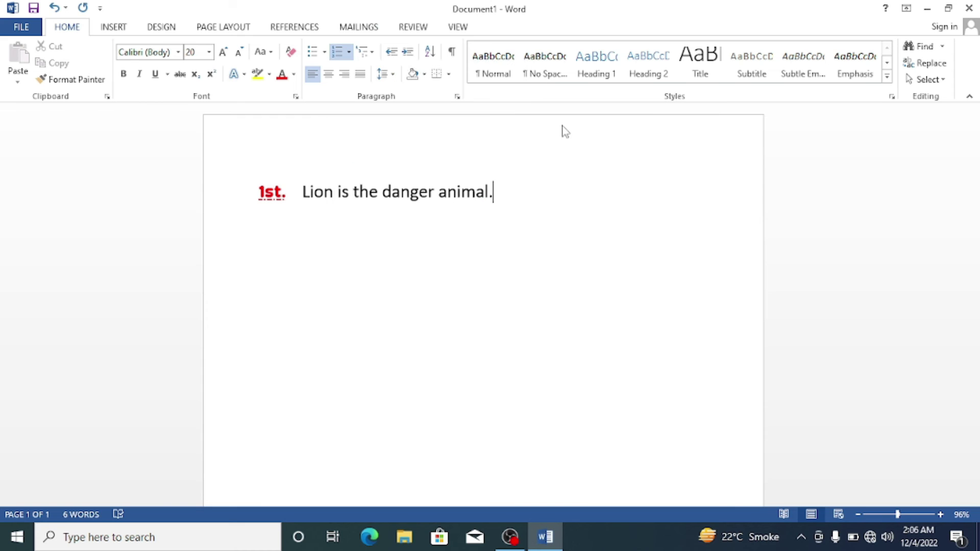
{"action": "left_click", "coordinate": [374, 53]}
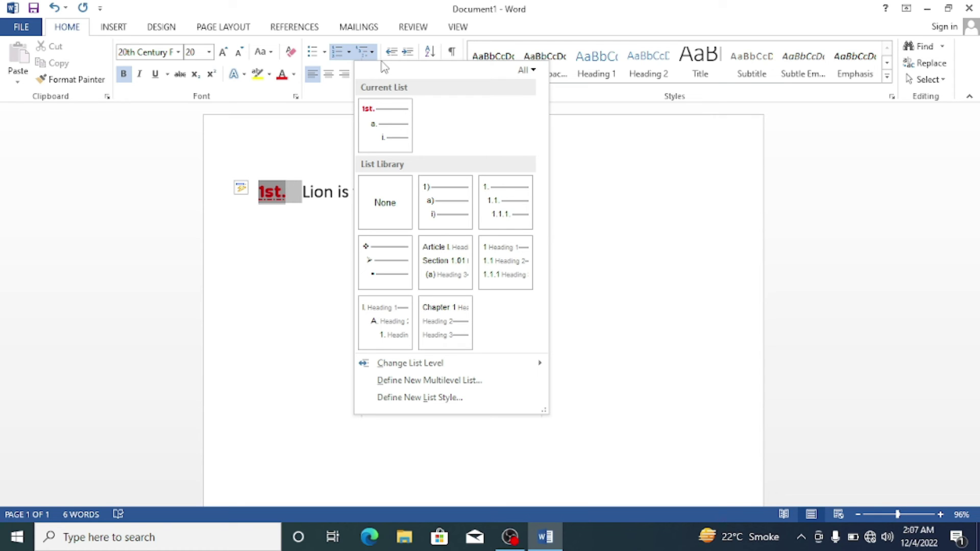
{"action": "left_click", "coordinate": [326, 52]}
{"action": "left_click", "coordinate": [338, 52]}
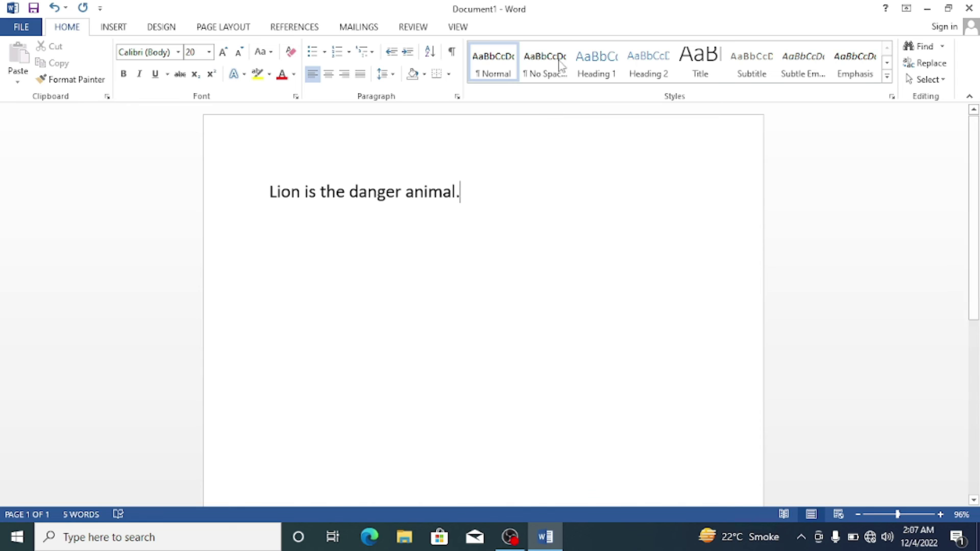
{"action": "left_click", "coordinate": [370, 54]}
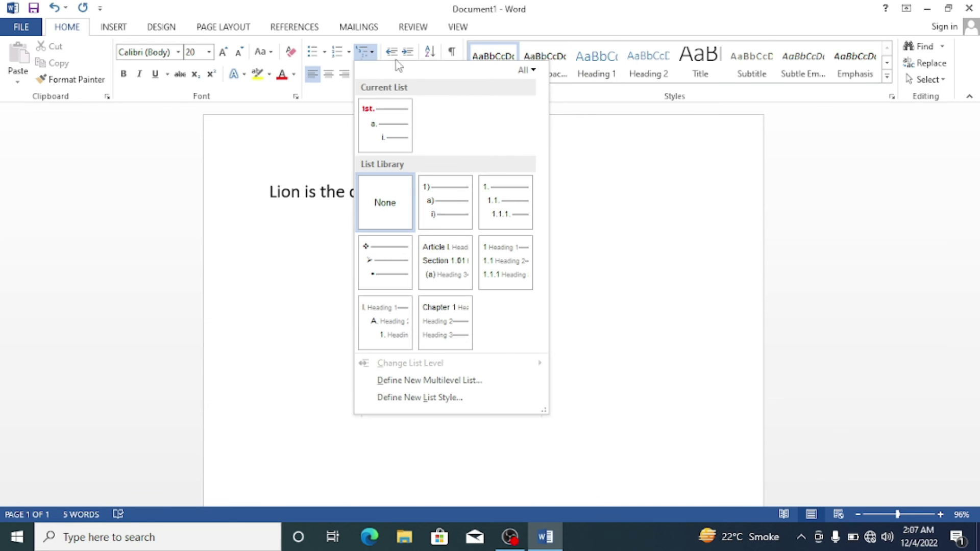
{"action": "left_click", "coordinate": [602, 149]}
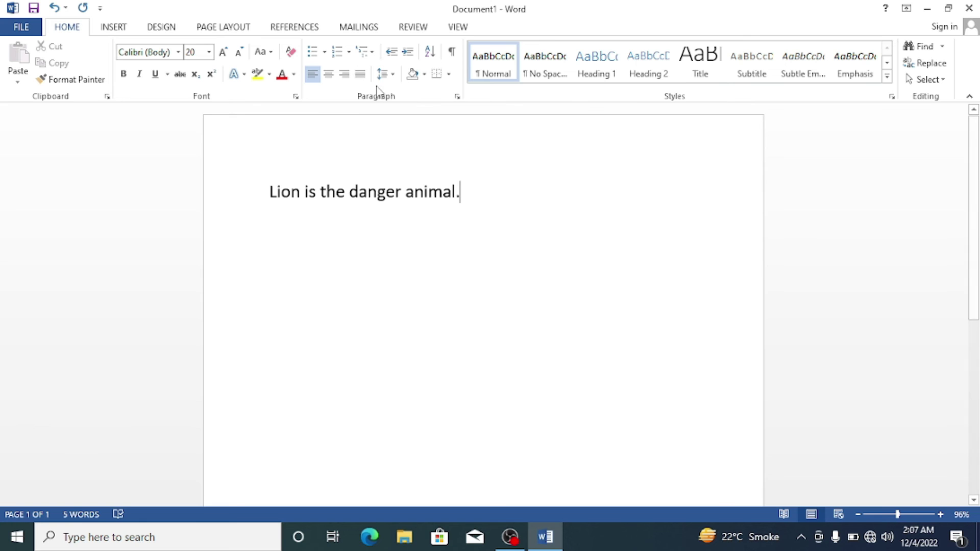
{"action": "left_click", "coordinate": [373, 56]}
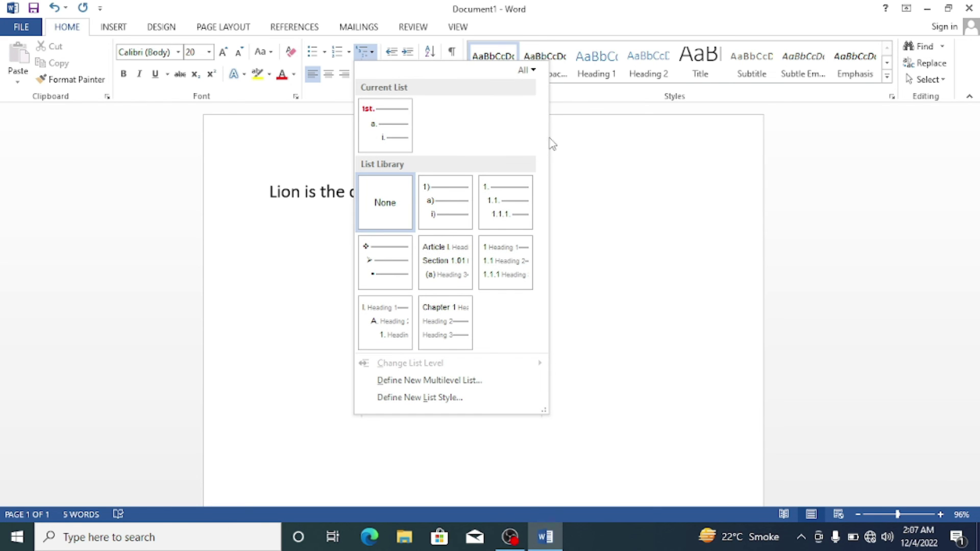
{"action": "left_click", "coordinate": [605, 133]}
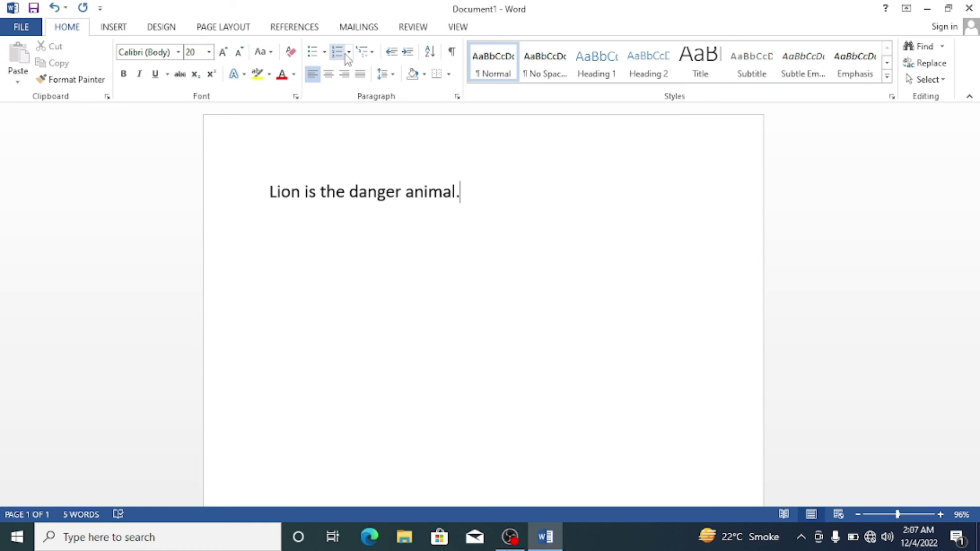
Step: Apply the symbol-bullet multilevel list with diamond, arrow and dot levels to the sentence
{"action": "left_click", "coordinate": [372, 57]}
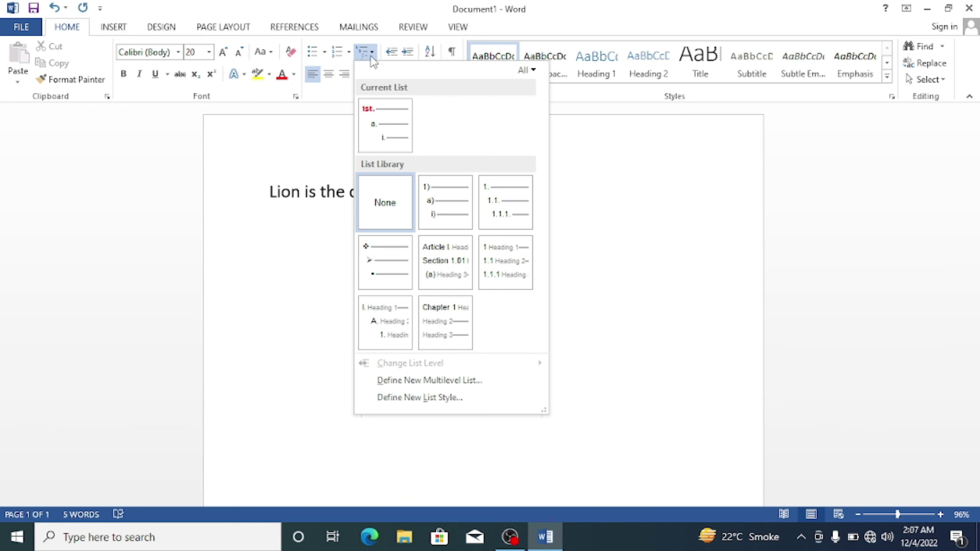
{"action": "mouse_move", "coordinate": [493, 200]}
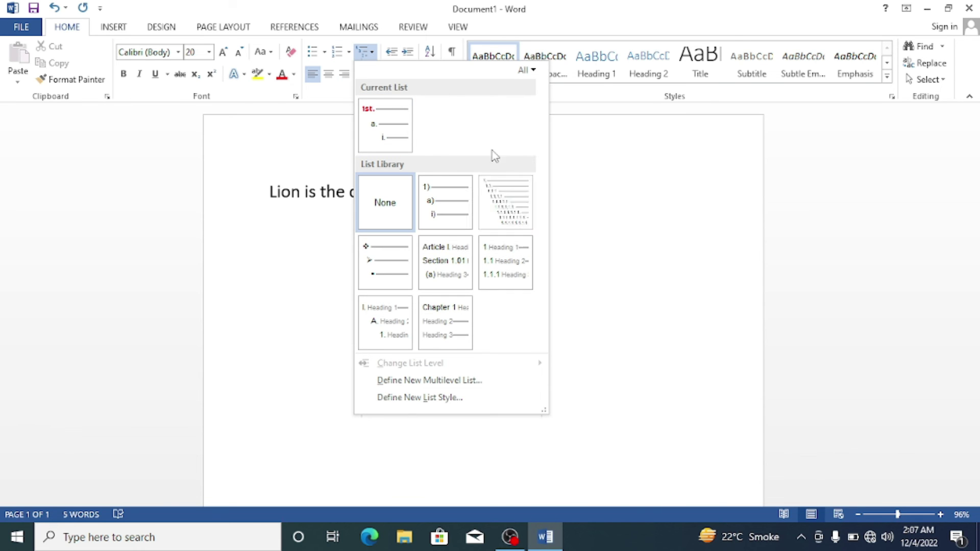
{"action": "mouse_move", "coordinate": [453, 193]}
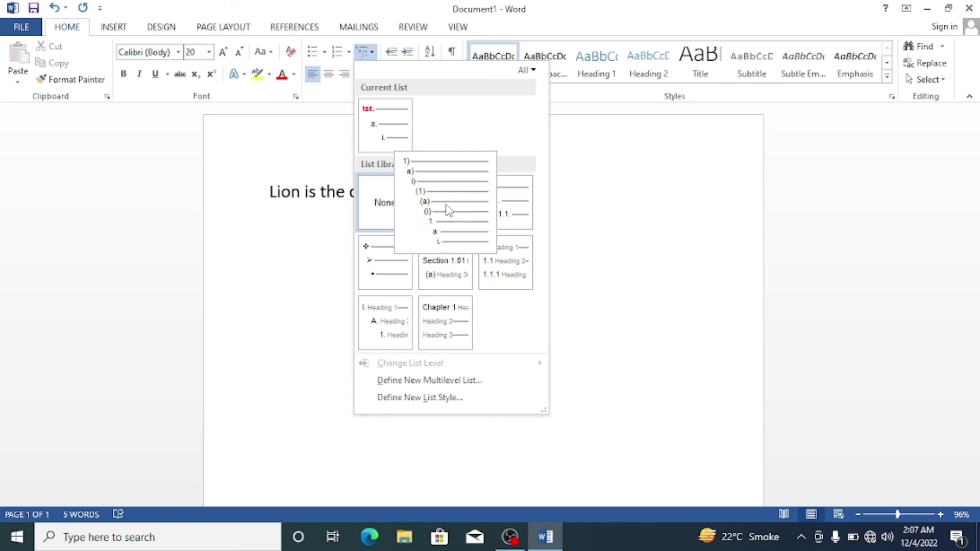
{"action": "left_click", "coordinate": [403, 255]}
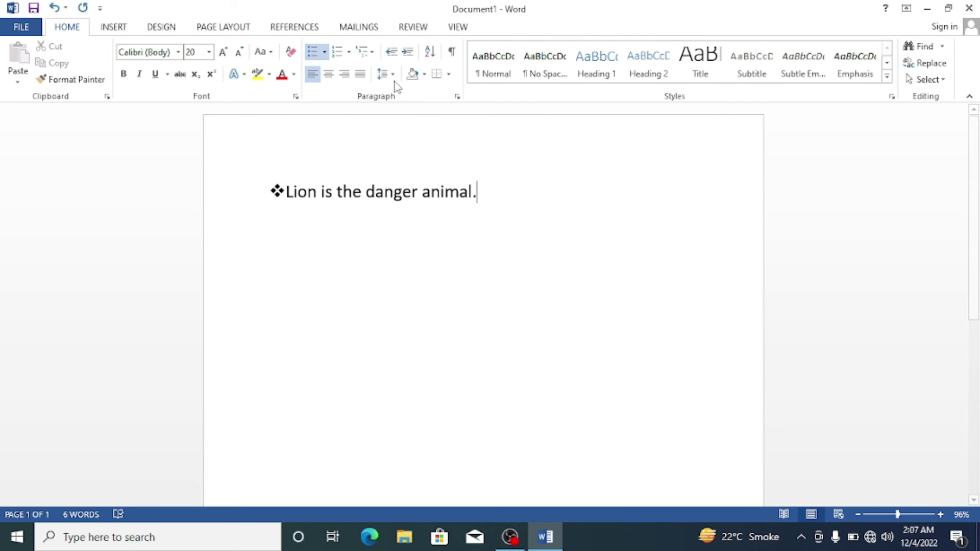
Step: Switch the sentence's multilevel list to the 1), a), i) style and then to the 1., 1.1., 1.1.1. style
{"action": "left_click", "coordinate": [372, 52]}
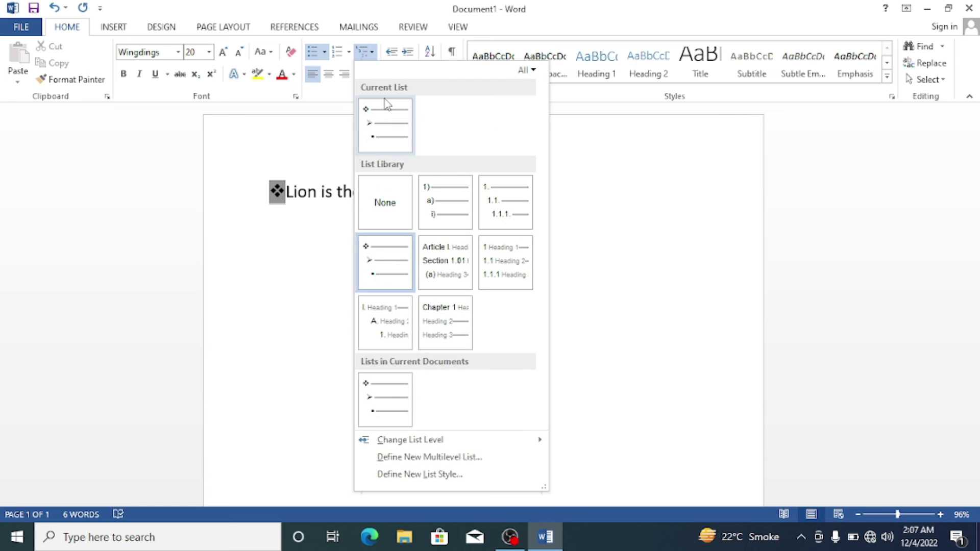
{"action": "left_click", "coordinate": [427, 197]}
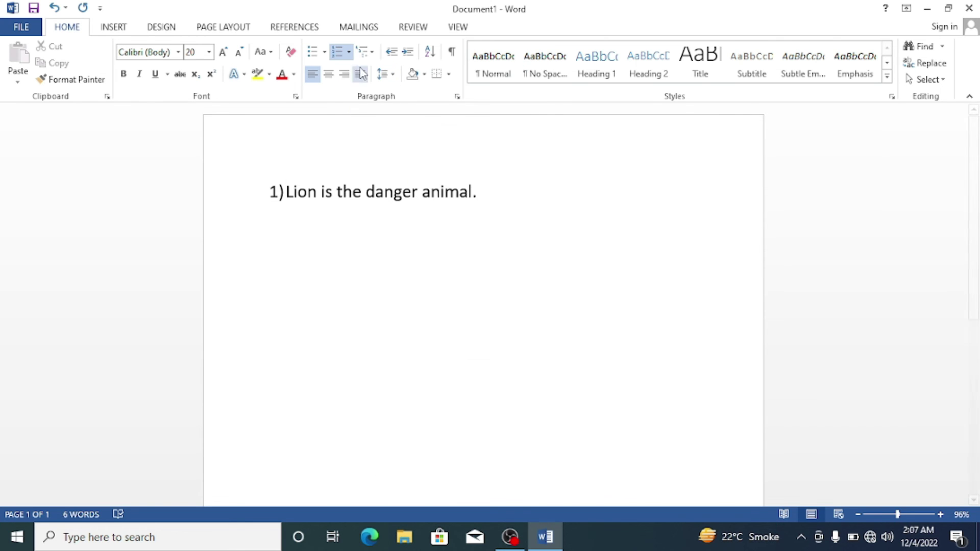
{"action": "left_click", "coordinate": [370, 56]}
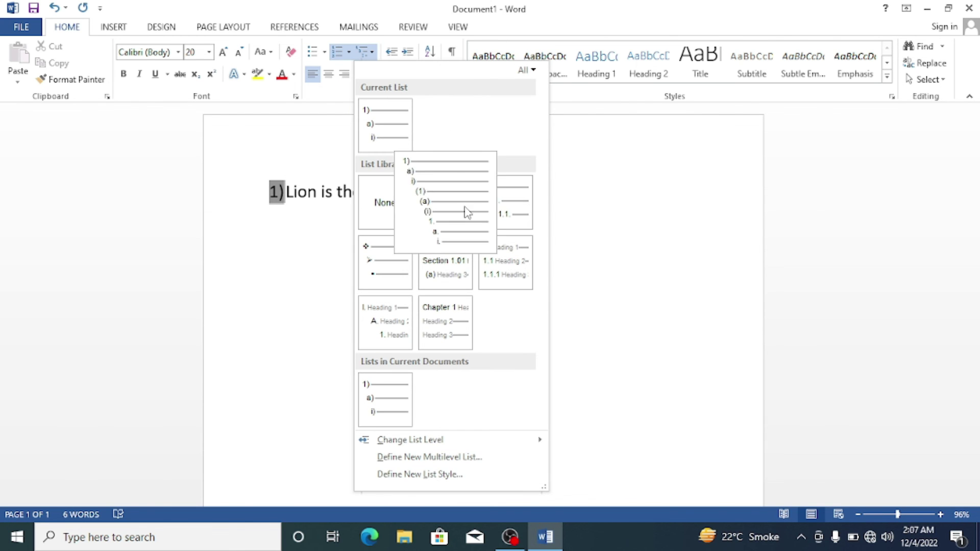
{"action": "left_click", "coordinate": [484, 198]}
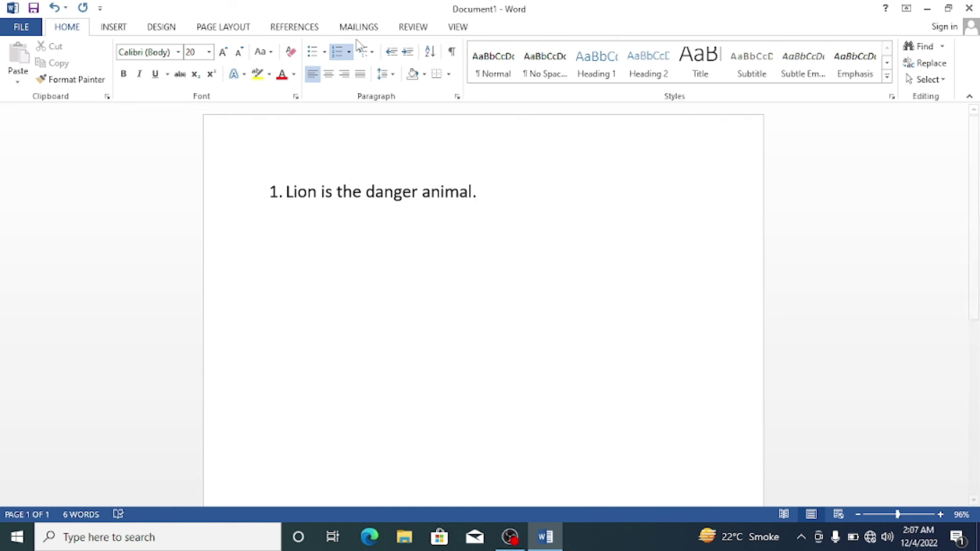
Step: Apply the "Chapter 1 Heading 1" multilevel list style to the sentence and close the Navigation pane
{"action": "left_click", "coordinate": [373, 54]}
{"action": "mouse_move", "coordinate": [375, 310]}
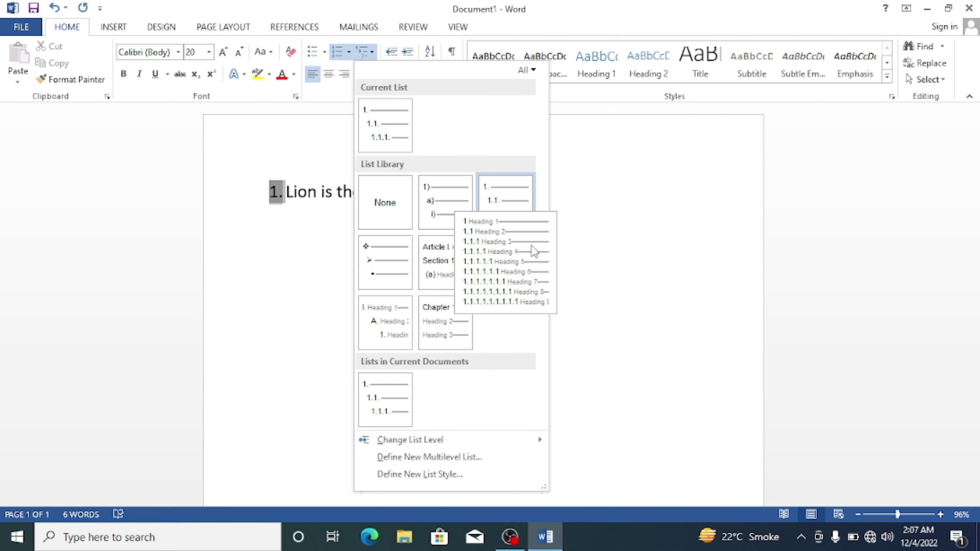
{"action": "mouse_move", "coordinate": [444, 269]}
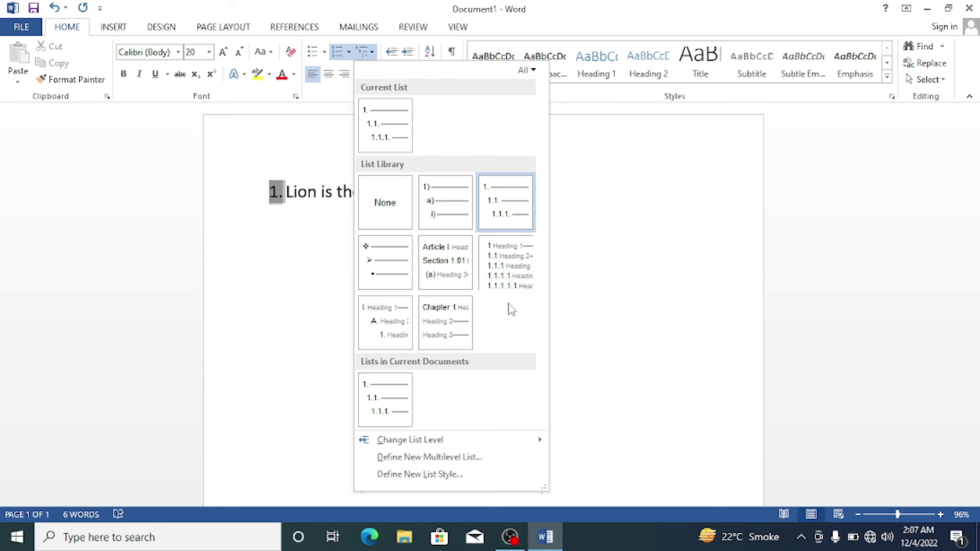
{"action": "mouse_move", "coordinate": [461, 315]}
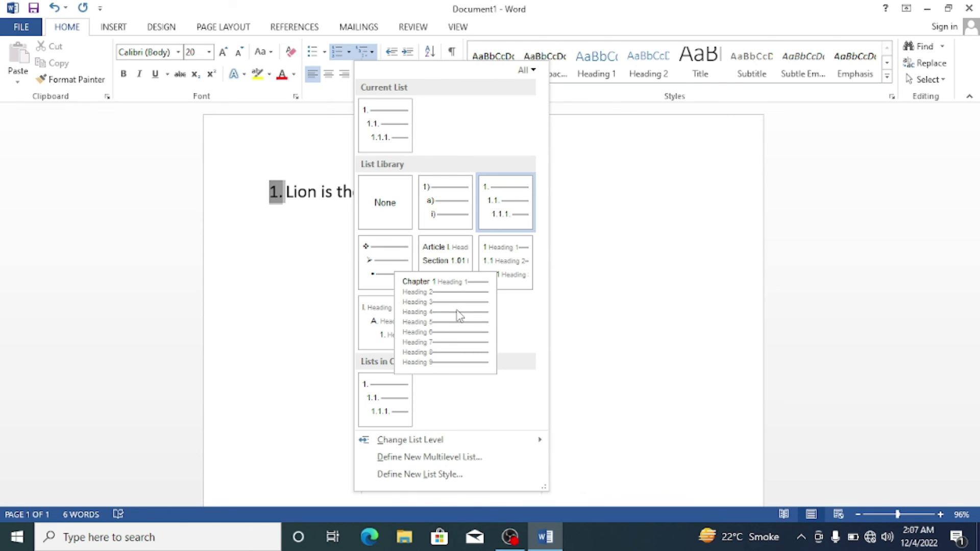
{"action": "left_click", "coordinate": [460, 316]}
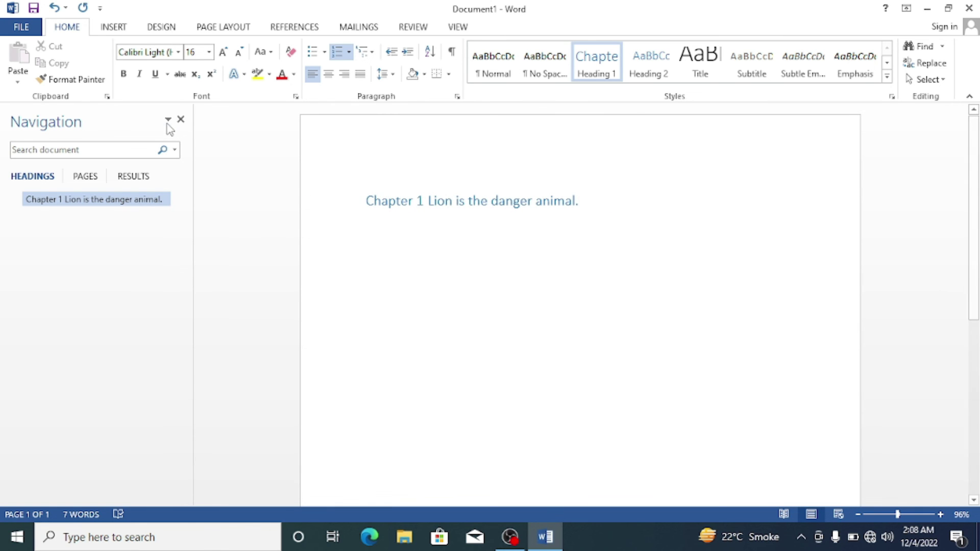
{"action": "left_click", "coordinate": [181, 119]}
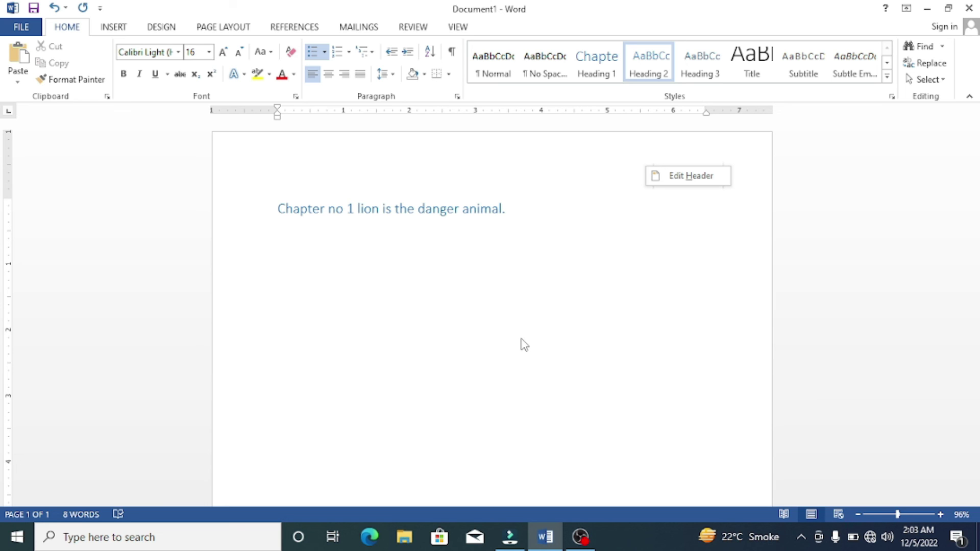
{"action": "right_click", "coordinate": [521, 343]}
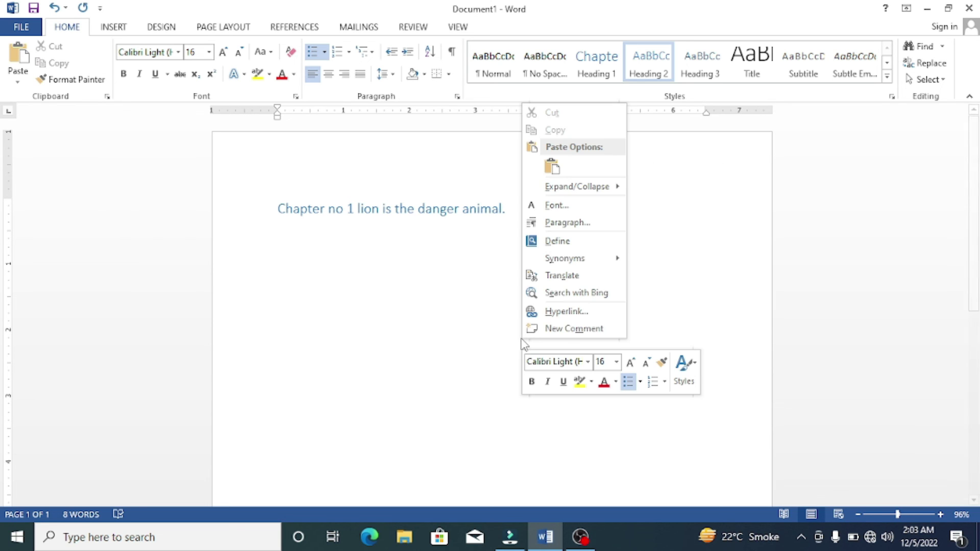
{"action": "left_click", "coordinate": [321, 250]}
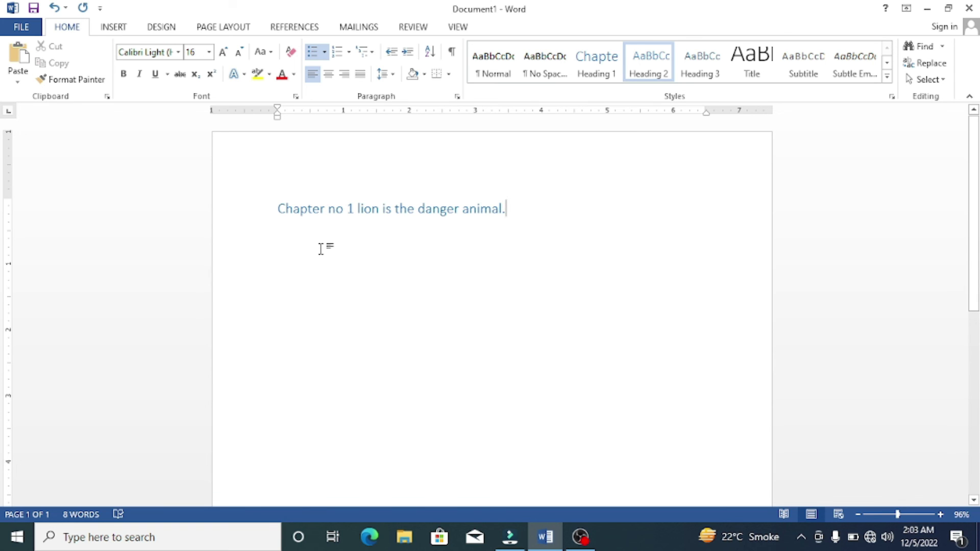